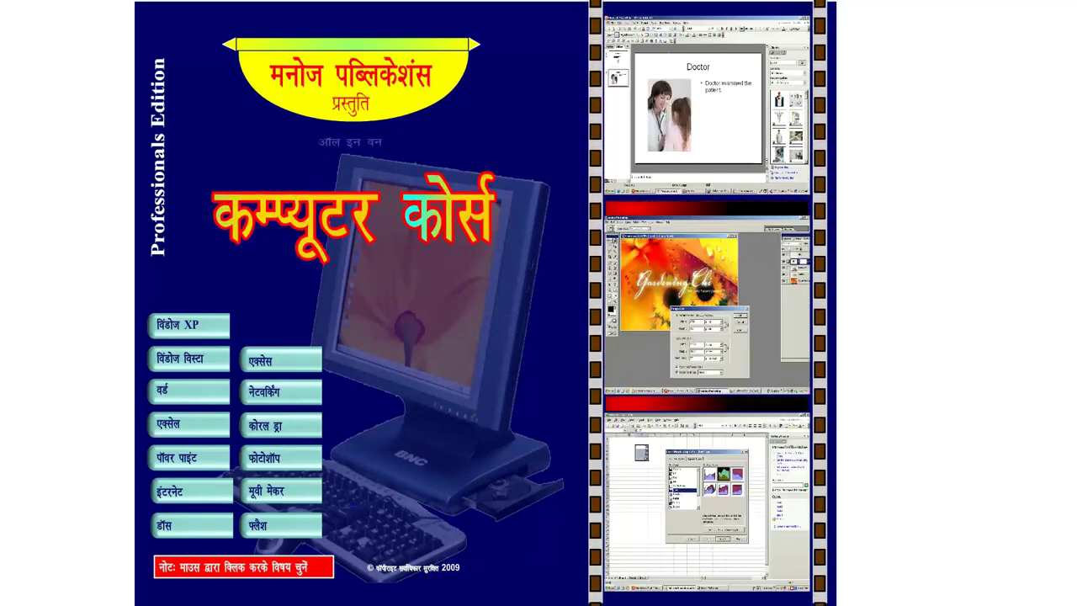
Step: Open the फोटोशॉप section to list its six Photoshop lesson topics
left_click(272, 450)
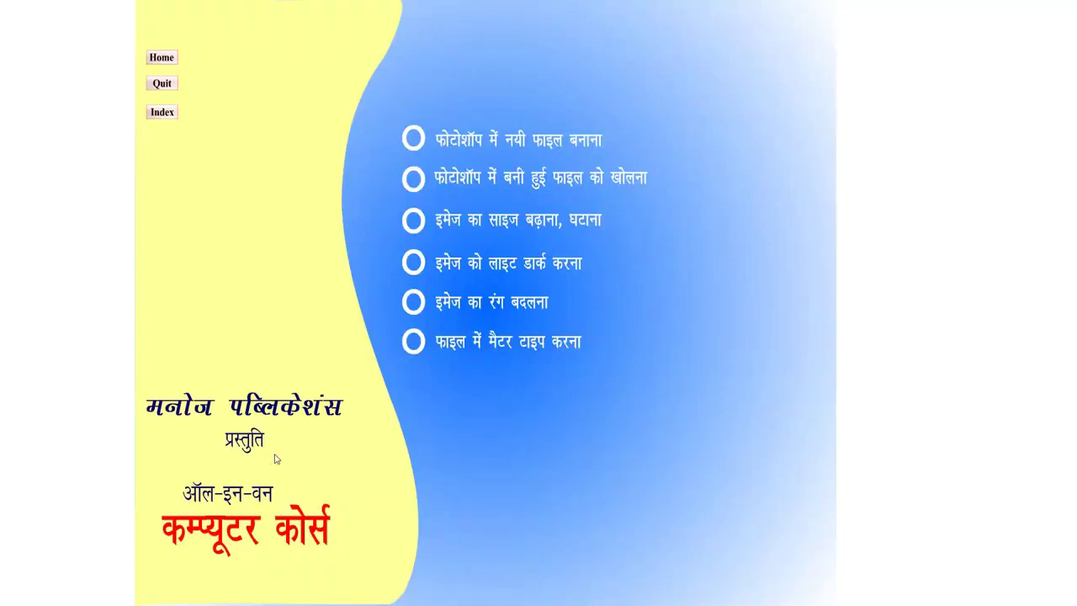
Step: Start the first topic, फोटोशॉप में नयी फाइल बनाना, on creating a new file
left_click(414, 139)
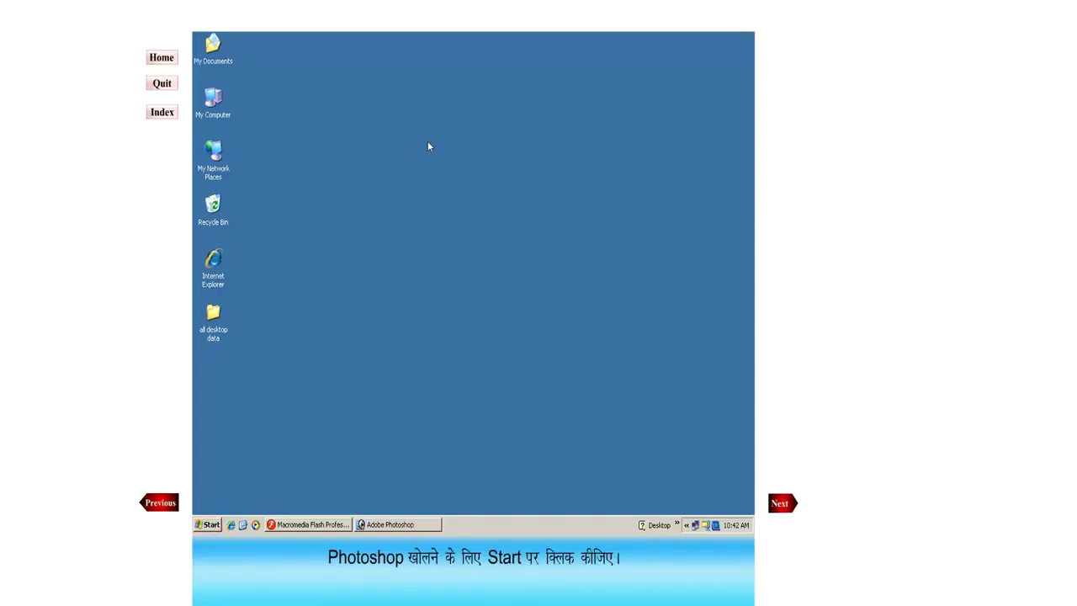
Step: Launch Adobe Photoshop 7.0.1 from the Start menu's Programs list
left_click(210, 525)
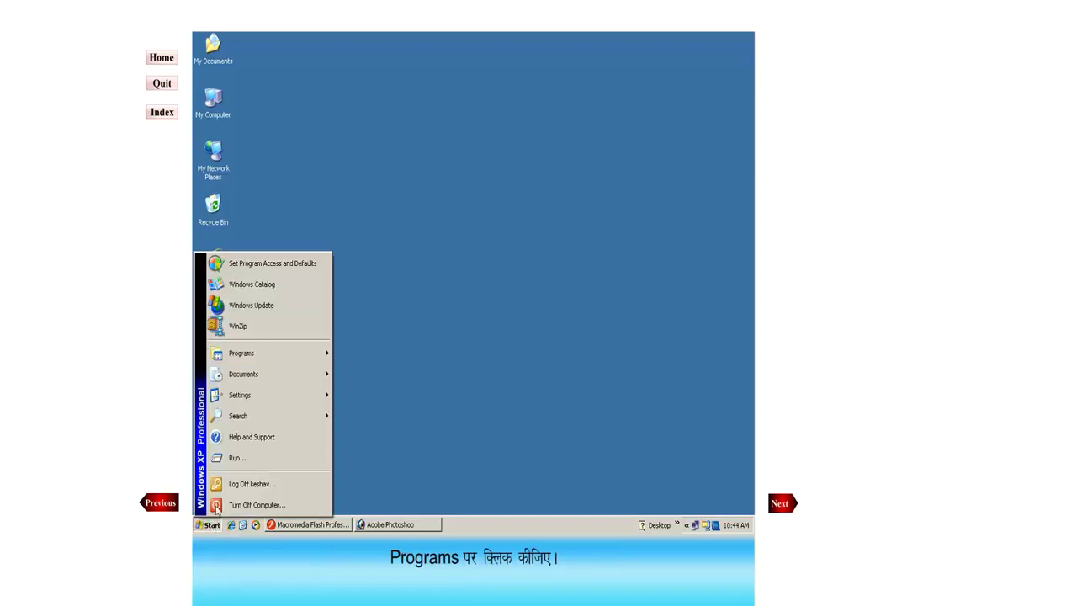
left_click(282, 357)
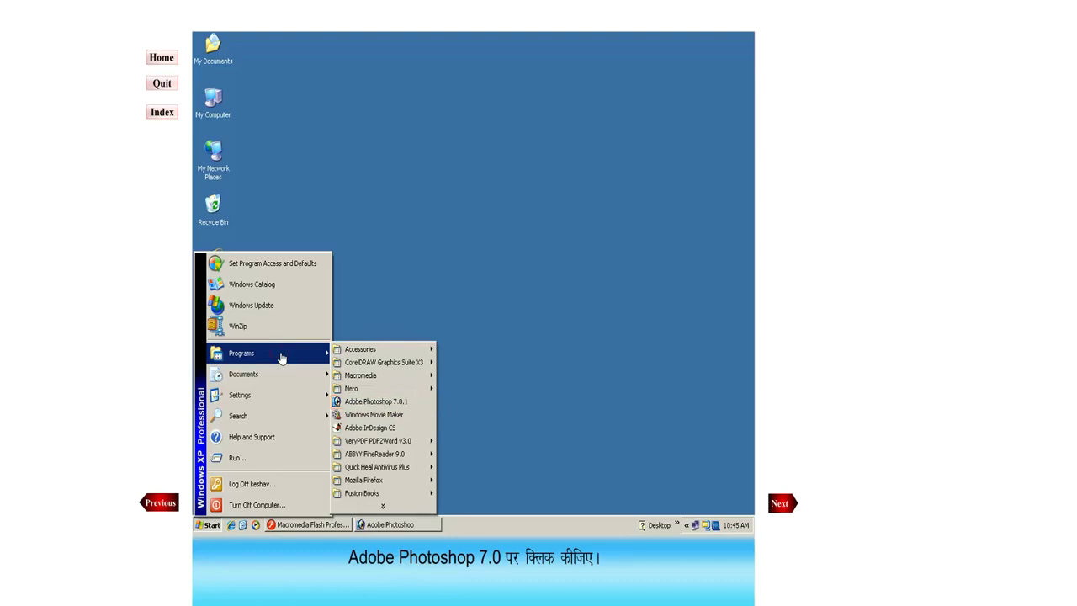
left_click(373, 404)
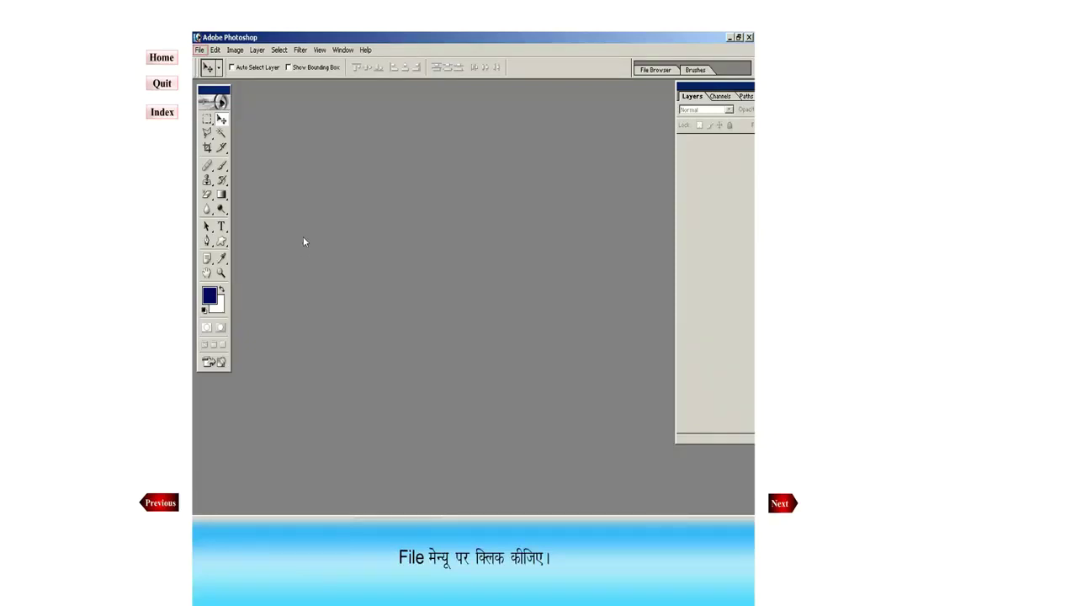
Step: Create a blank document with the default 1024 × 768 pixel preset
left_click(203, 52)
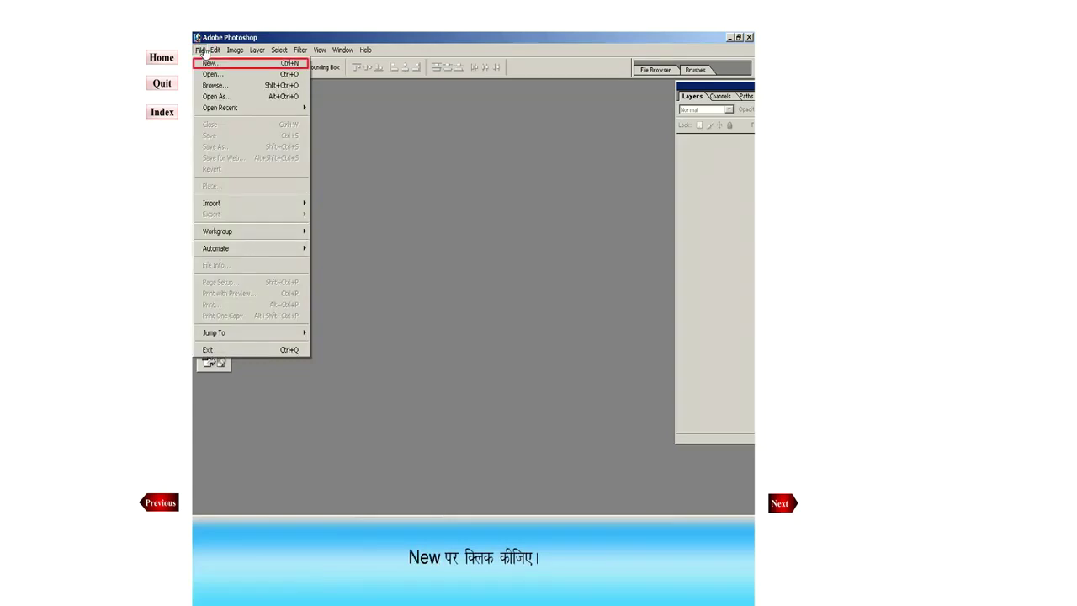
left_click(211, 64)
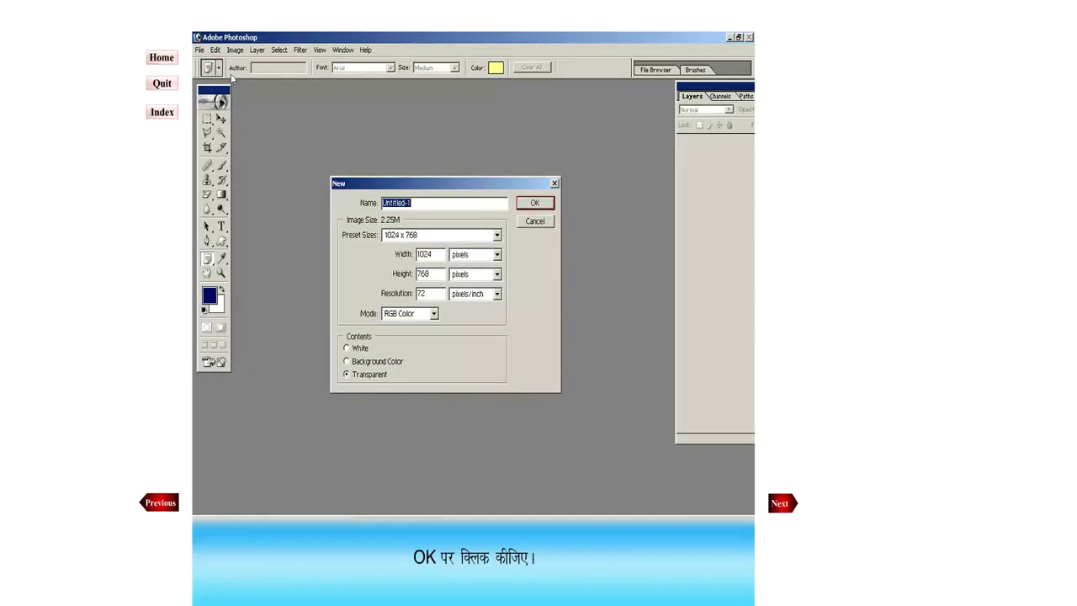
left_click(545, 205)
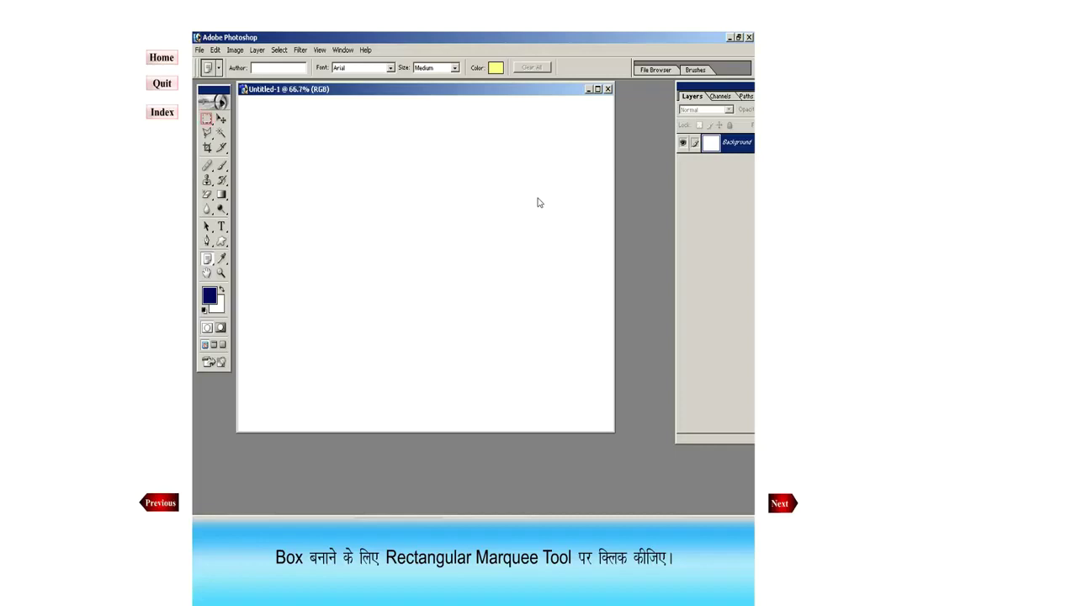
Step: Draw a rectangular marquee selection in the canvas's upper-left area
left_click(206, 121)
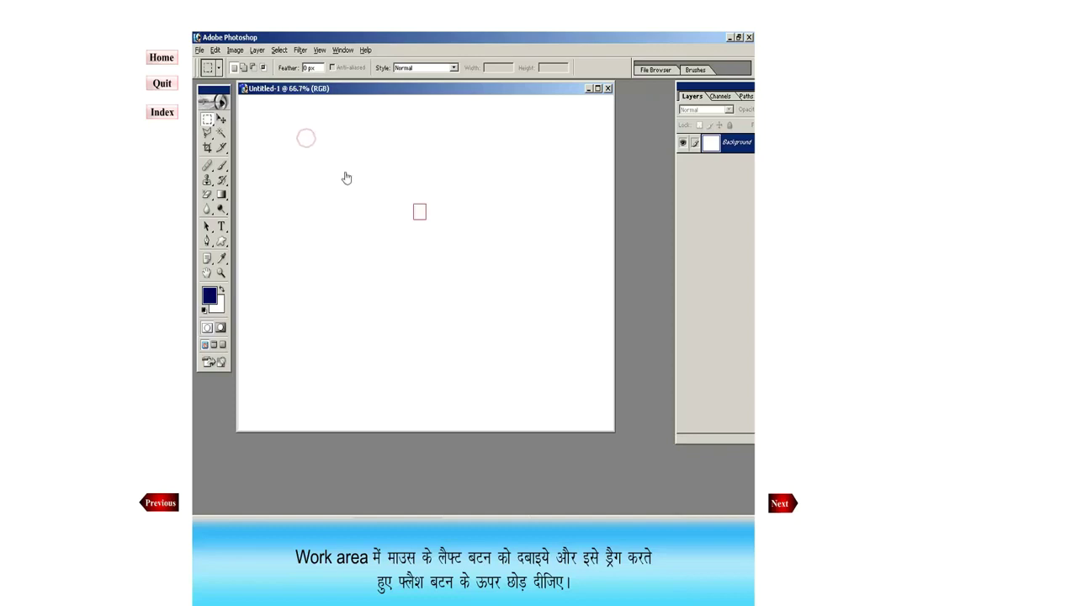
left_click_drag(311, 149, 423, 220)
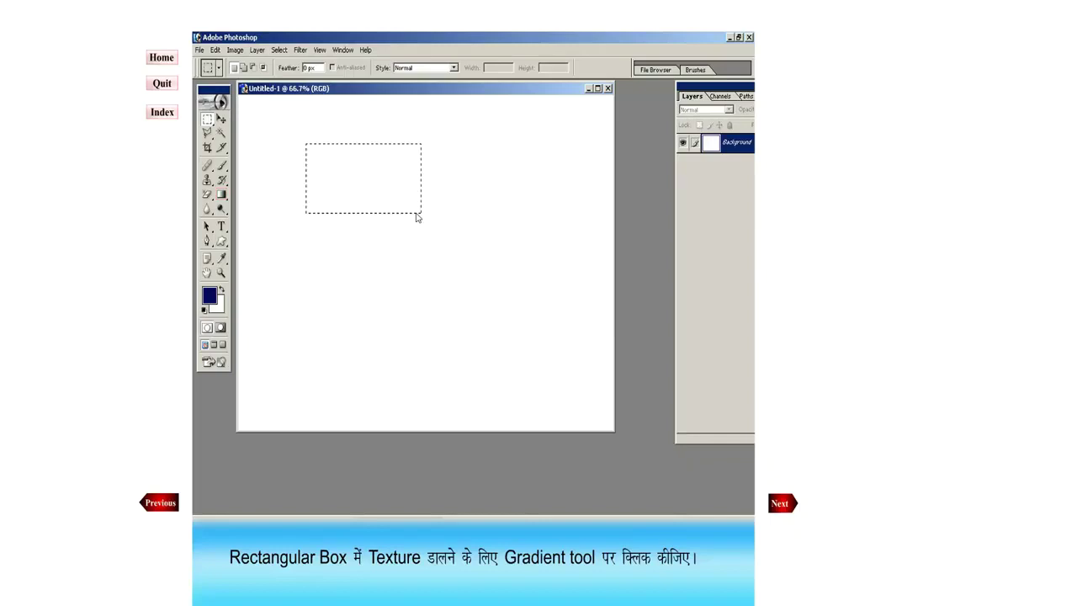
Step: Fill the selected box with a navy-to-white radial gradient dragged down from its top
left_click(222, 195)
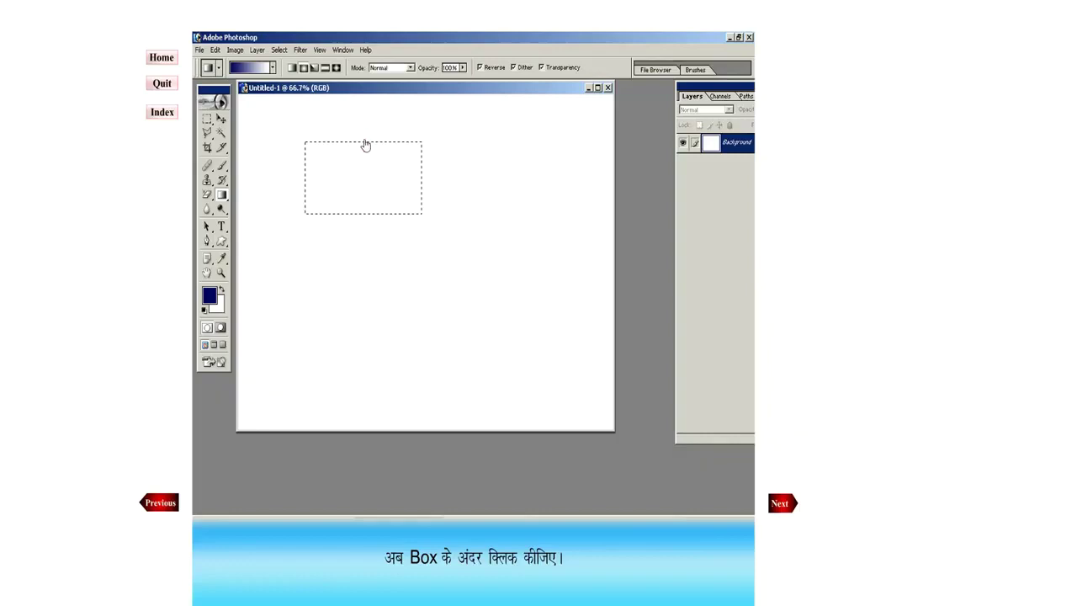
left_click(363, 145)
left_click(355, 242)
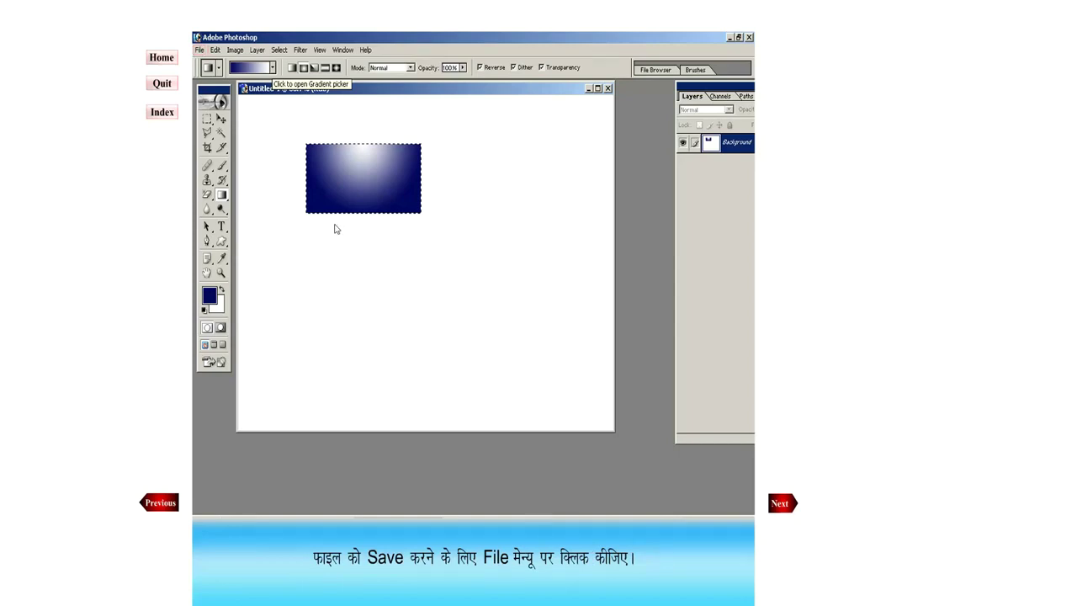
Step: Save the gradient image under the name box.psd in the Pictures folder
left_click(201, 51)
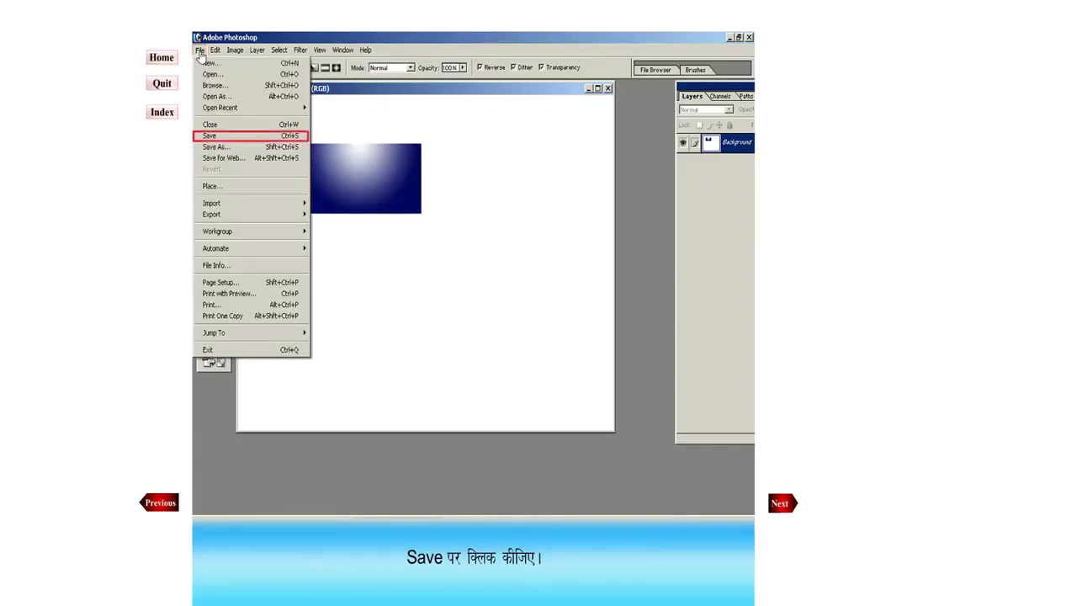
left_click(223, 135)
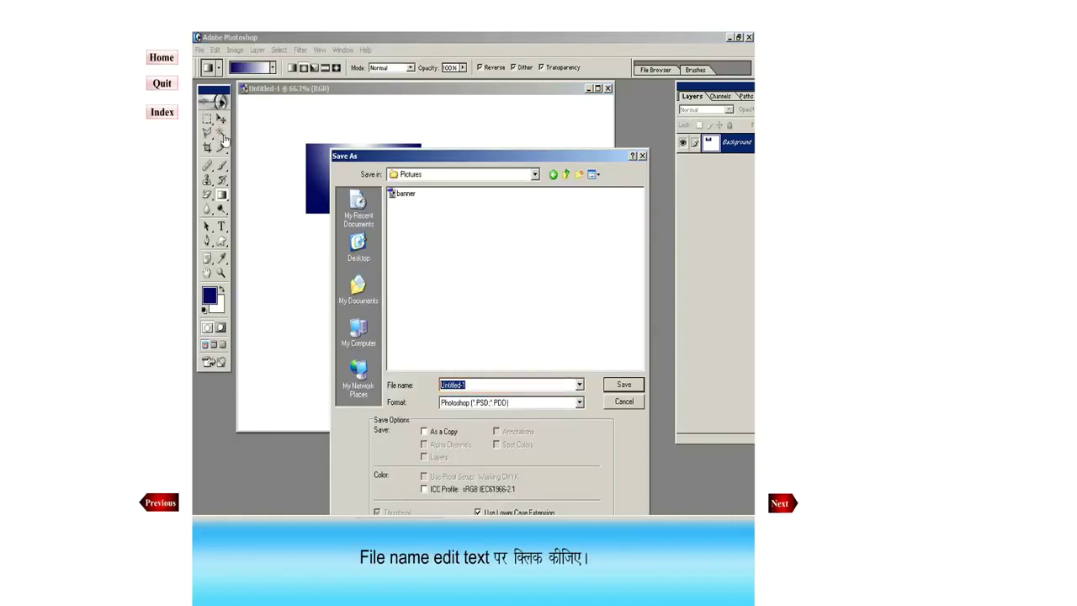
left_click(477, 385)
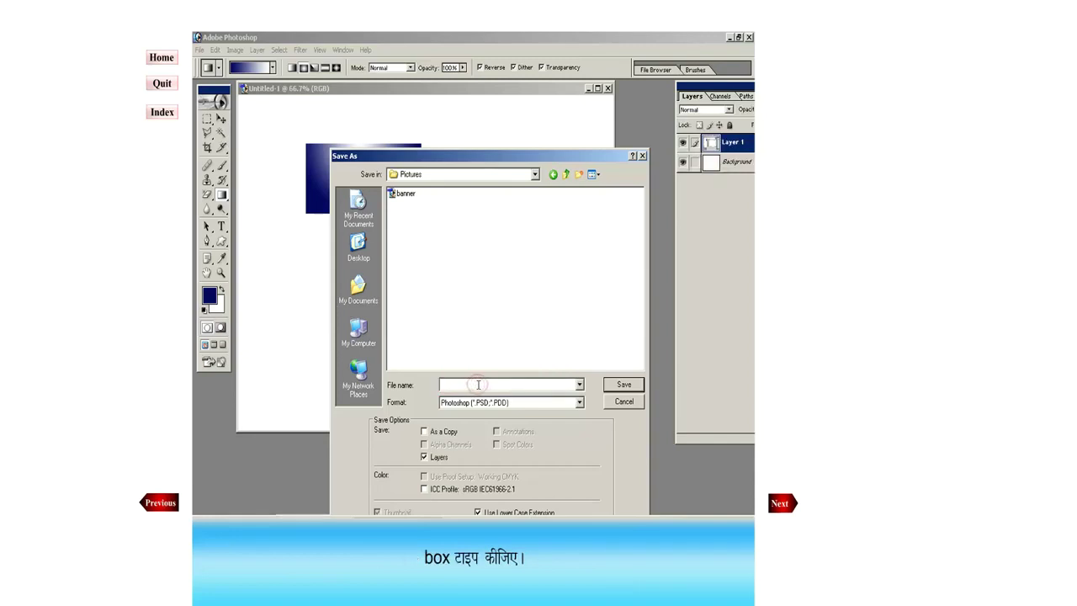
type("box")
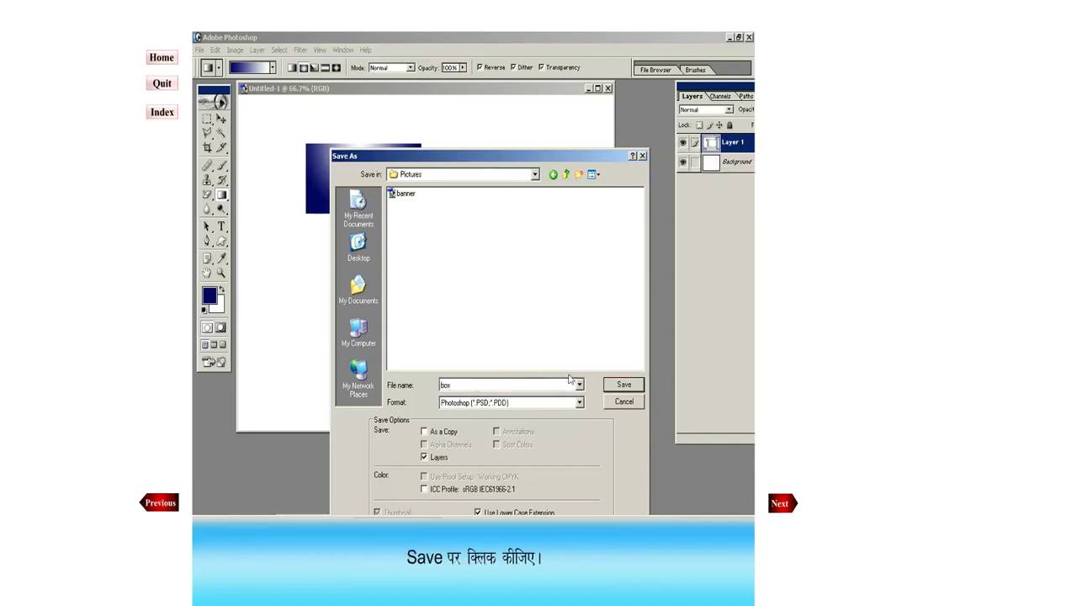
left_click(622, 385)
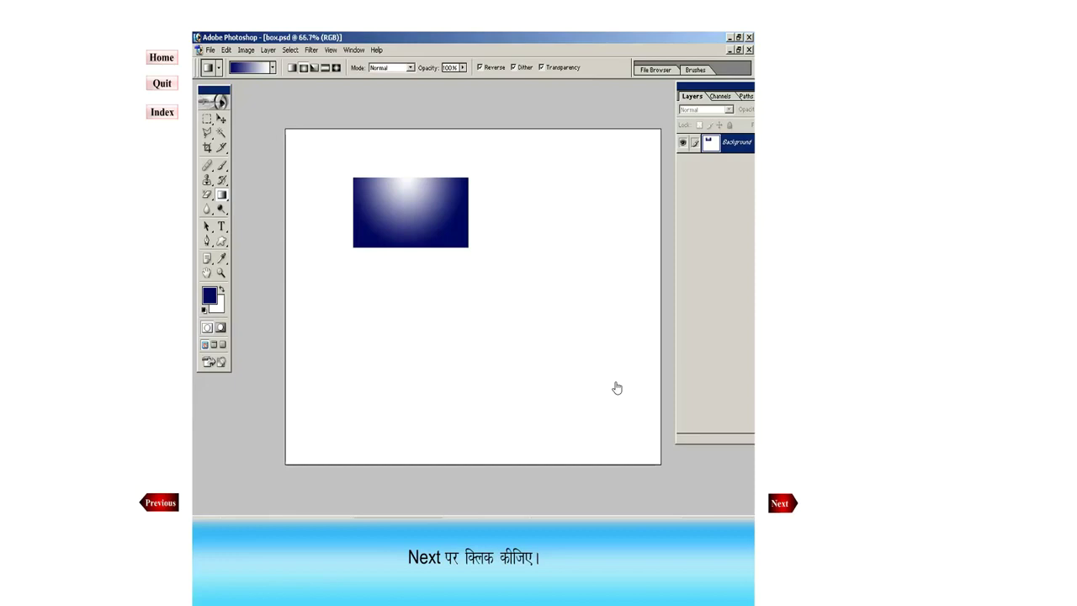
Step: Advance to the next slide and open the Harvest image from the Samples folder
left_click(783, 504)
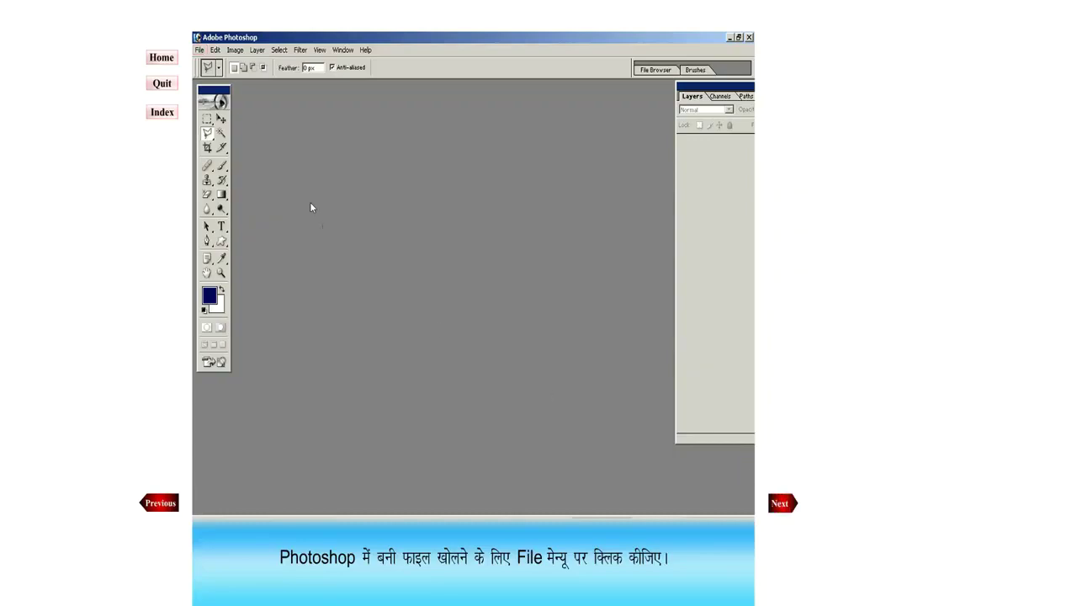
left_click(199, 49)
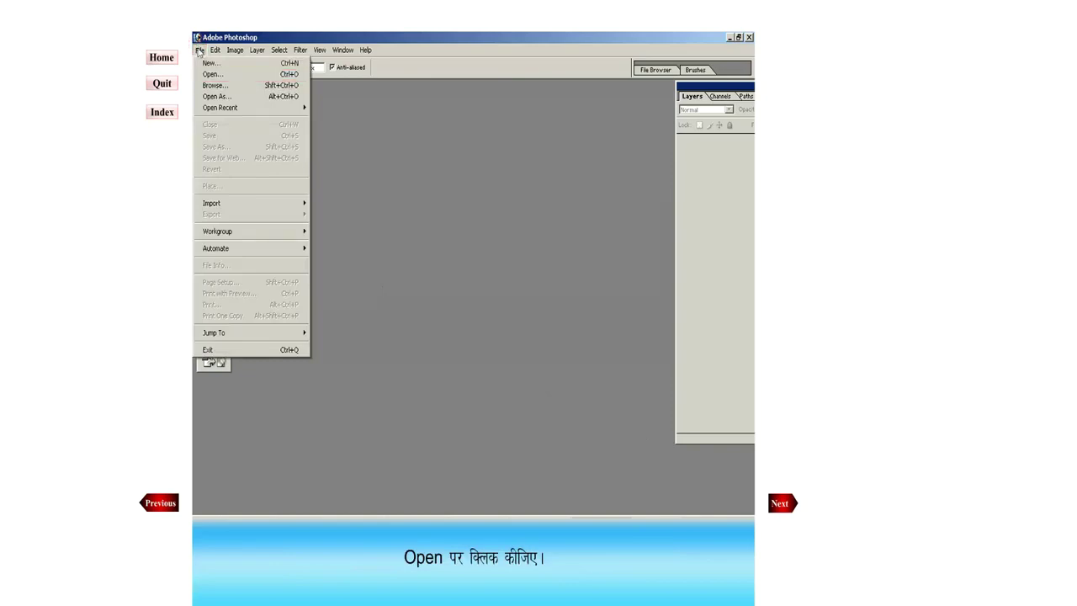
left_click(212, 74)
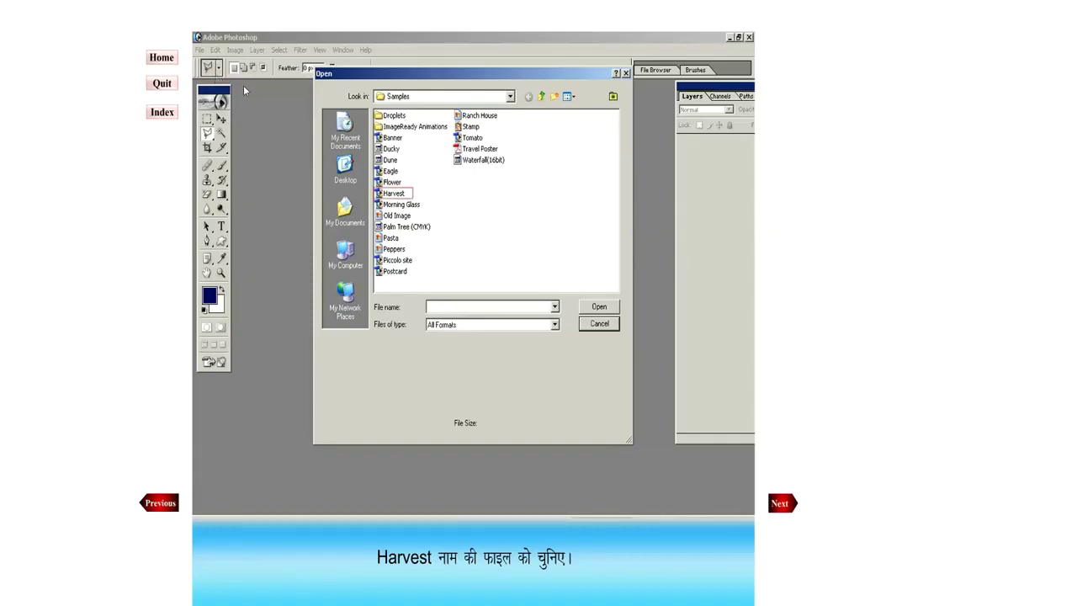
left_click(395, 193)
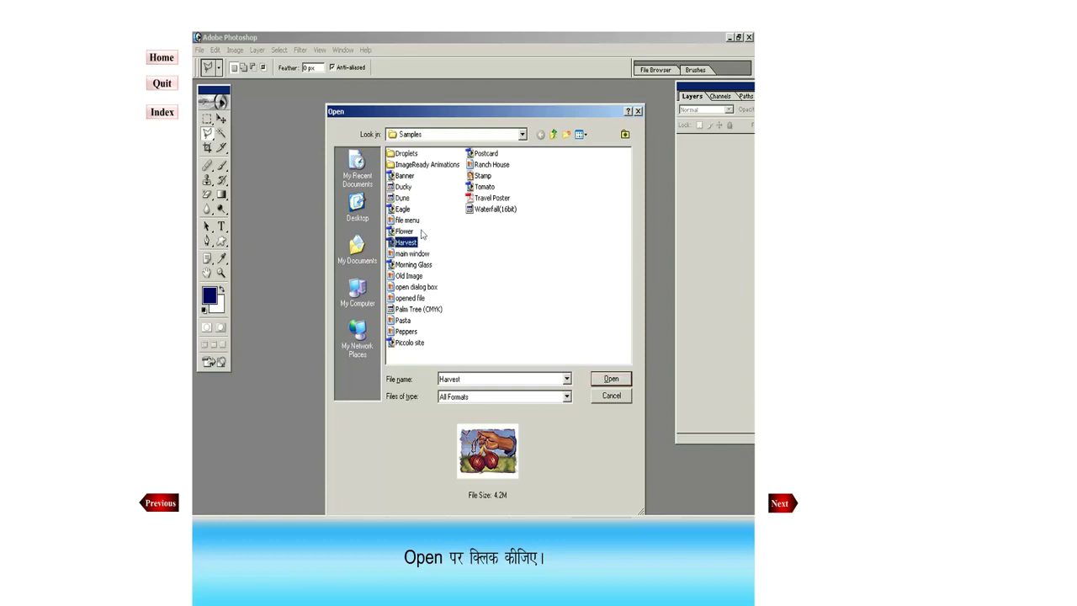
left_click(618, 382)
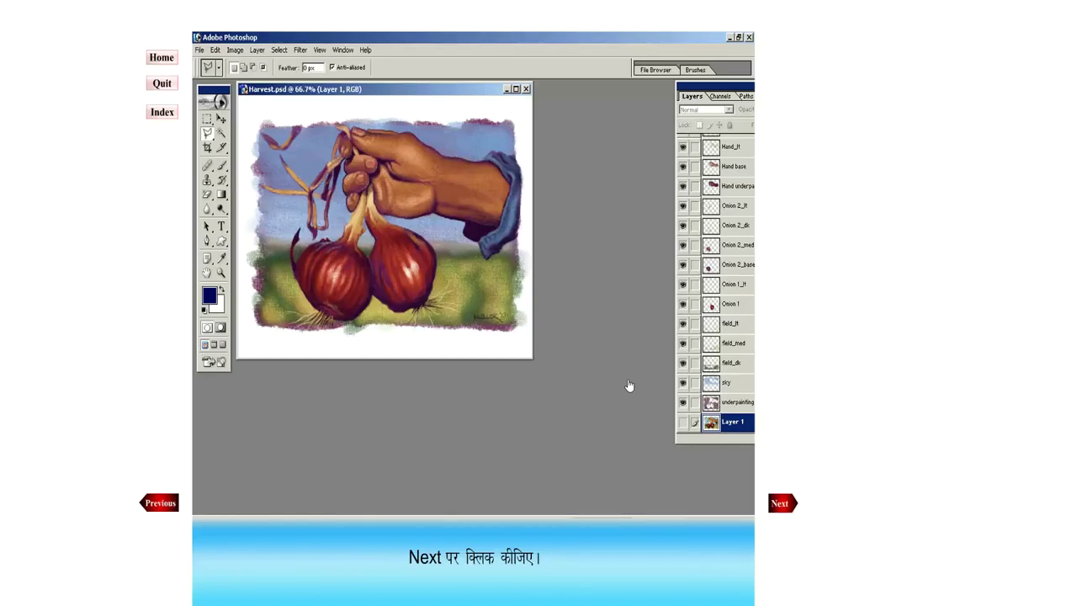
Step: Resize the Eagle.psd image width from 580 to 200 pixels, then advance to the brightness lesson
left_click(780, 504)
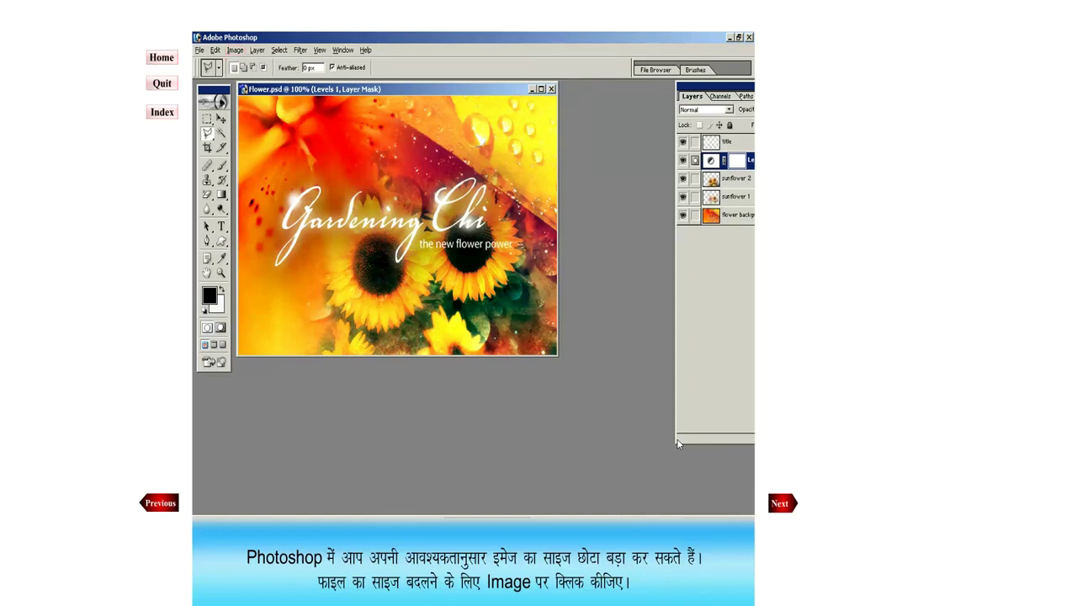
left_click(235, 51)
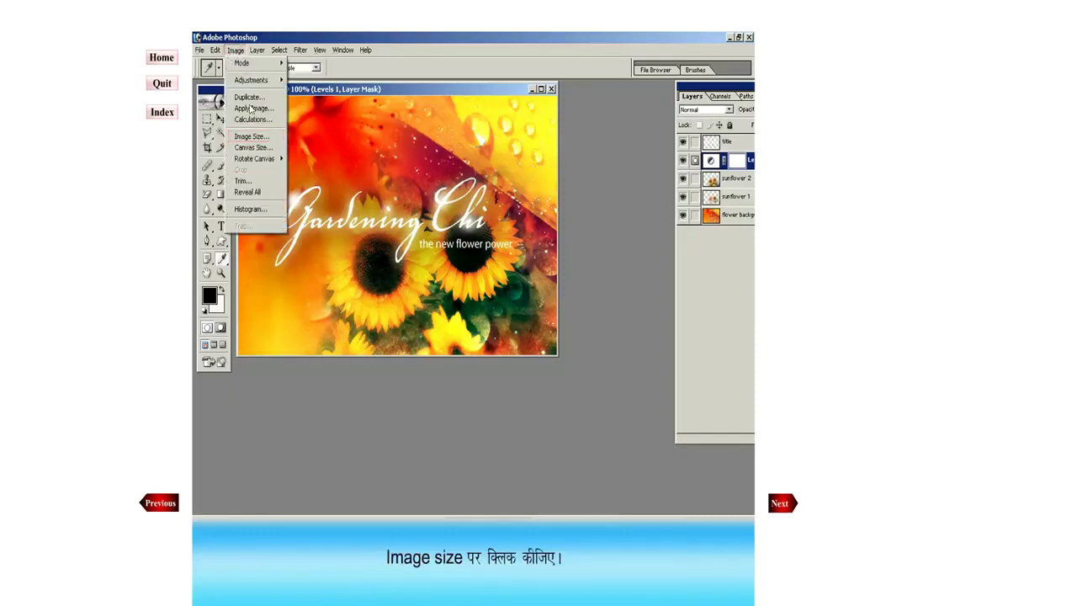
left_click(256, 137)
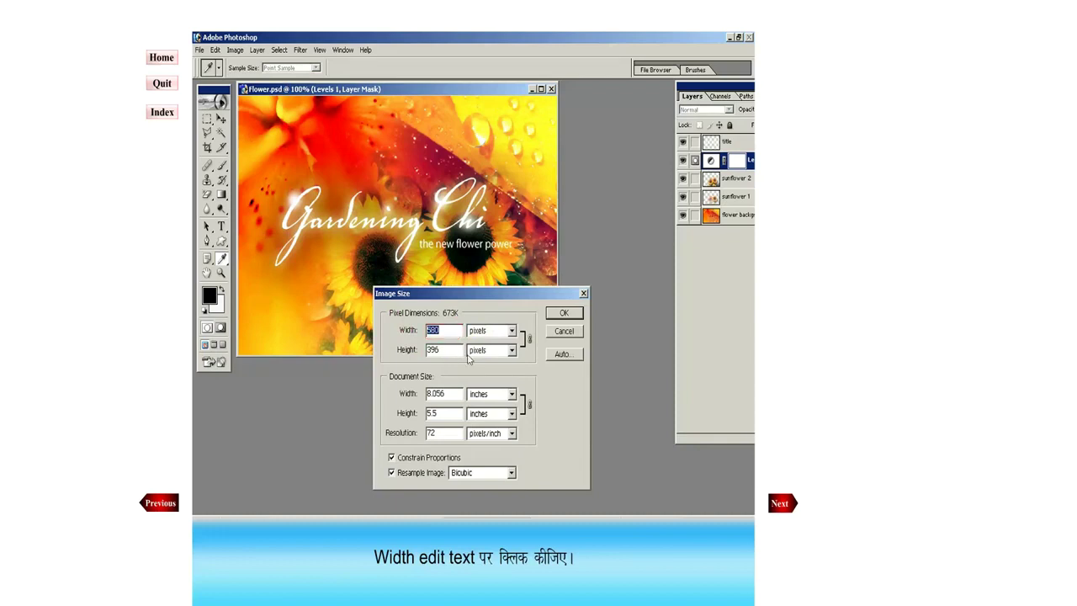
left_click(443, 331)
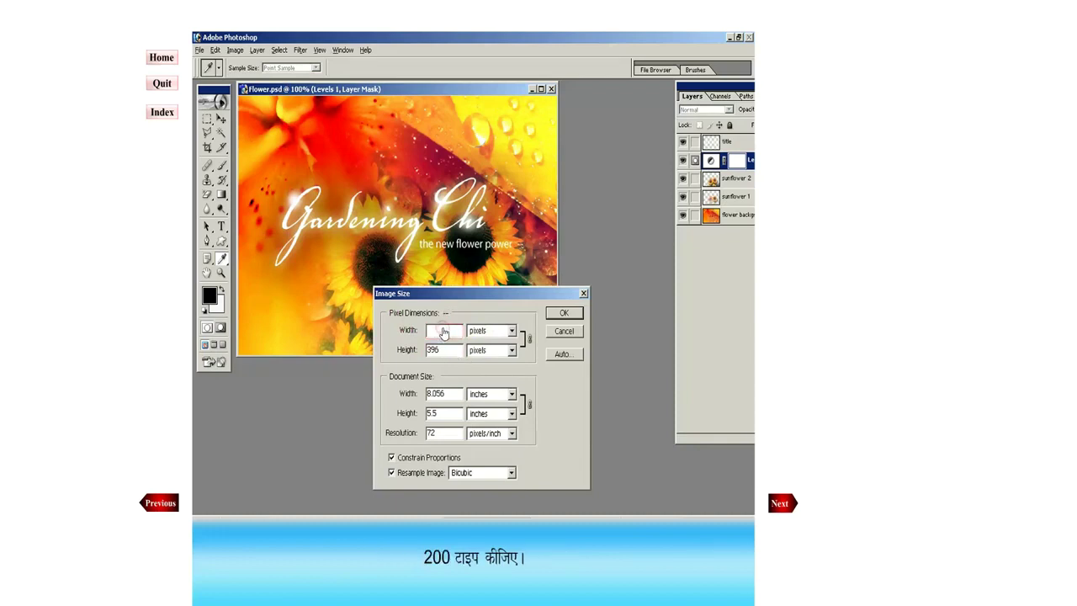
type("200")
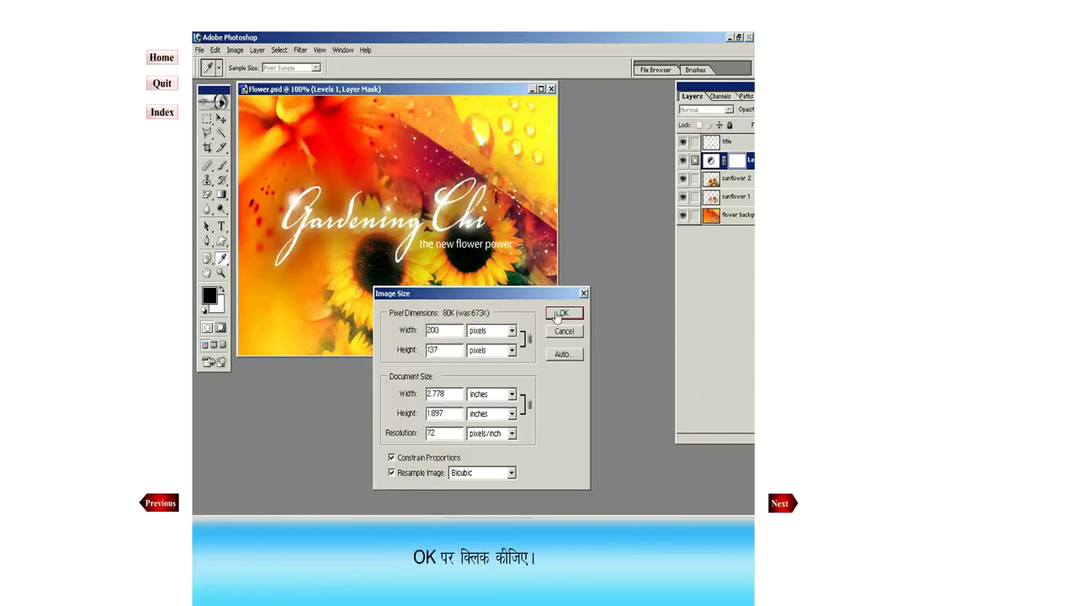
left_click(562, 314)
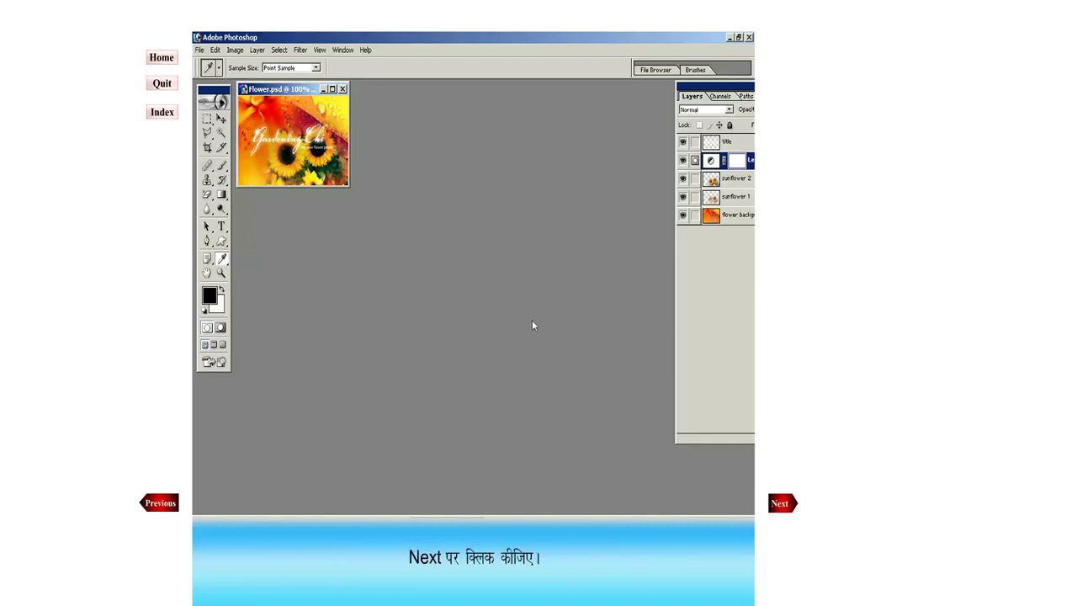
left_click(788, 508)
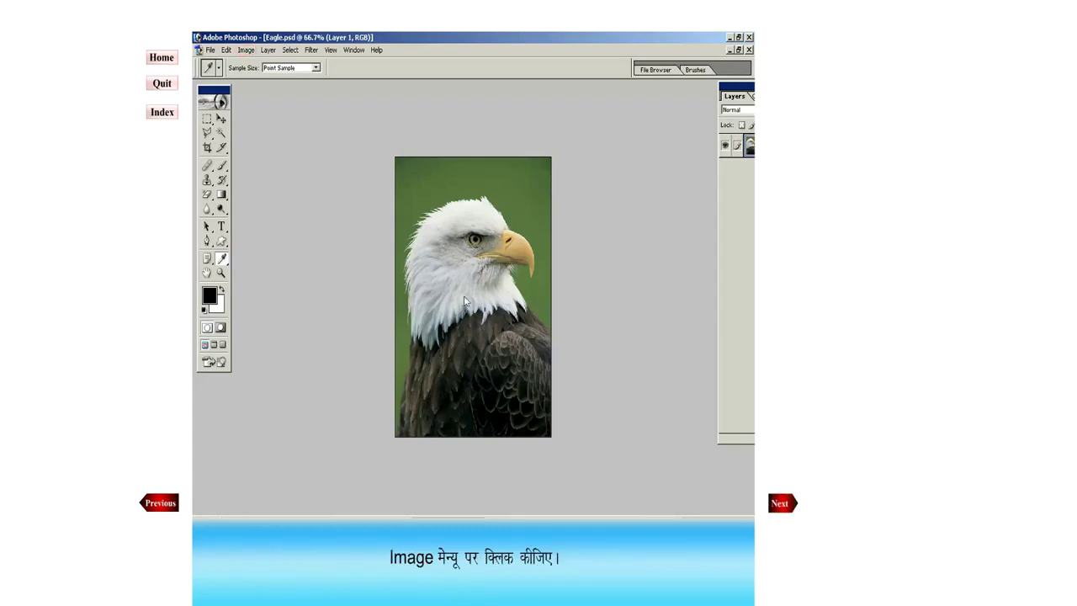
Step: Set the eagle photo's Brightness and Contrast both to -35, then advance to Color Balance
left_click(245, 50)
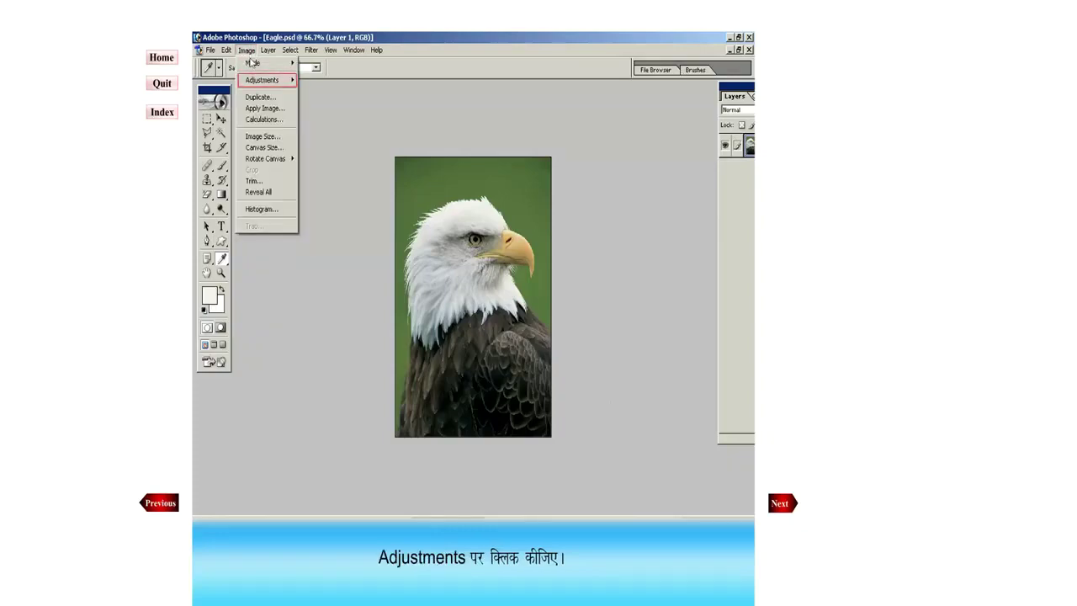
left_click(267, 80)
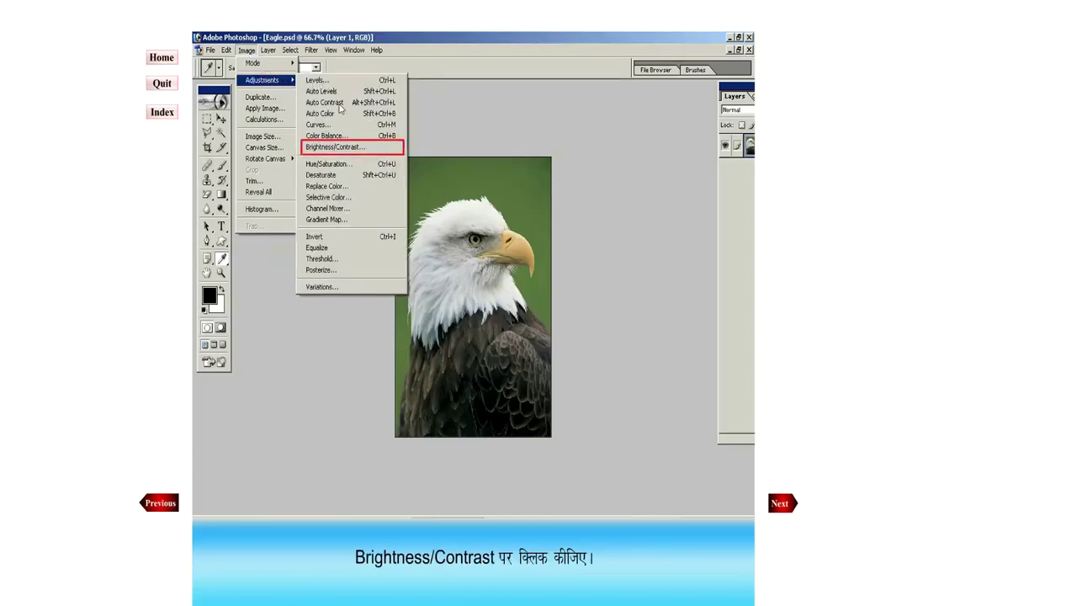
left_click(344, 150)
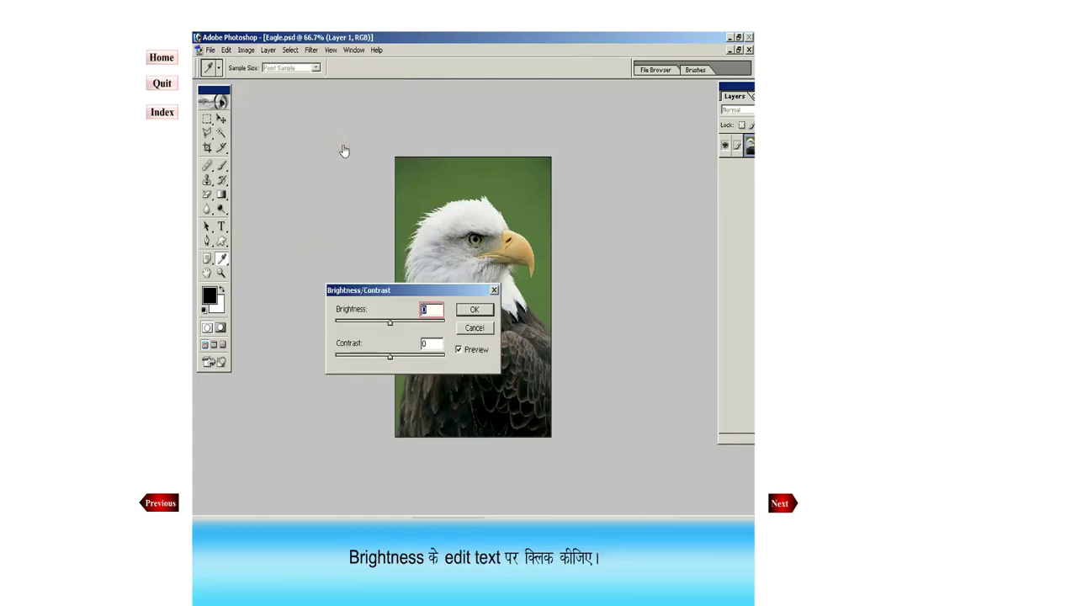
left_click(432, 312)
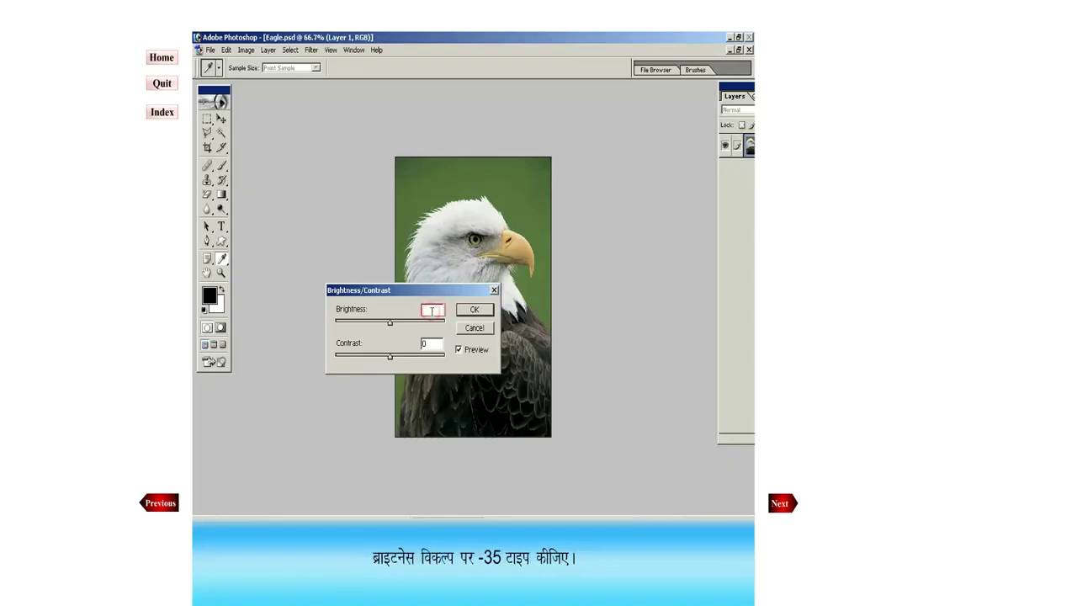
type("-")
type("35")
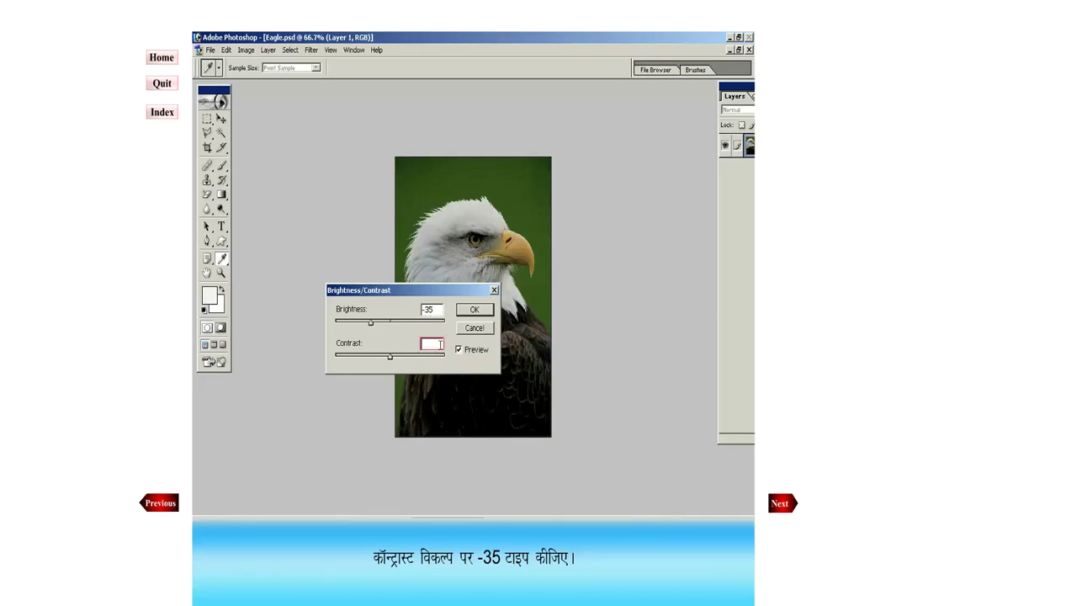
type("-3")
type("5")
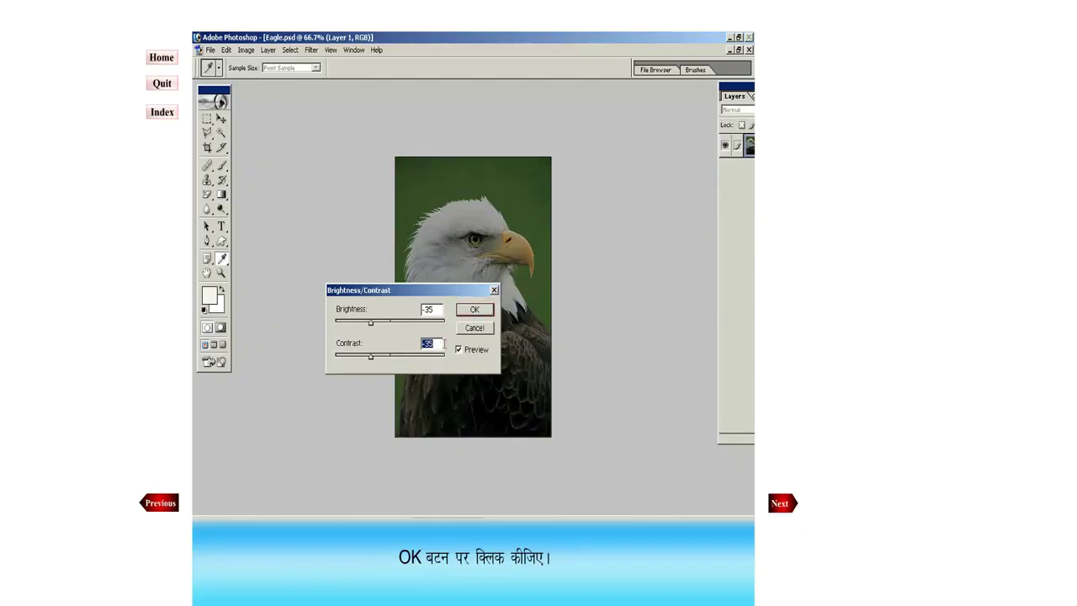
left_click(476, 309)
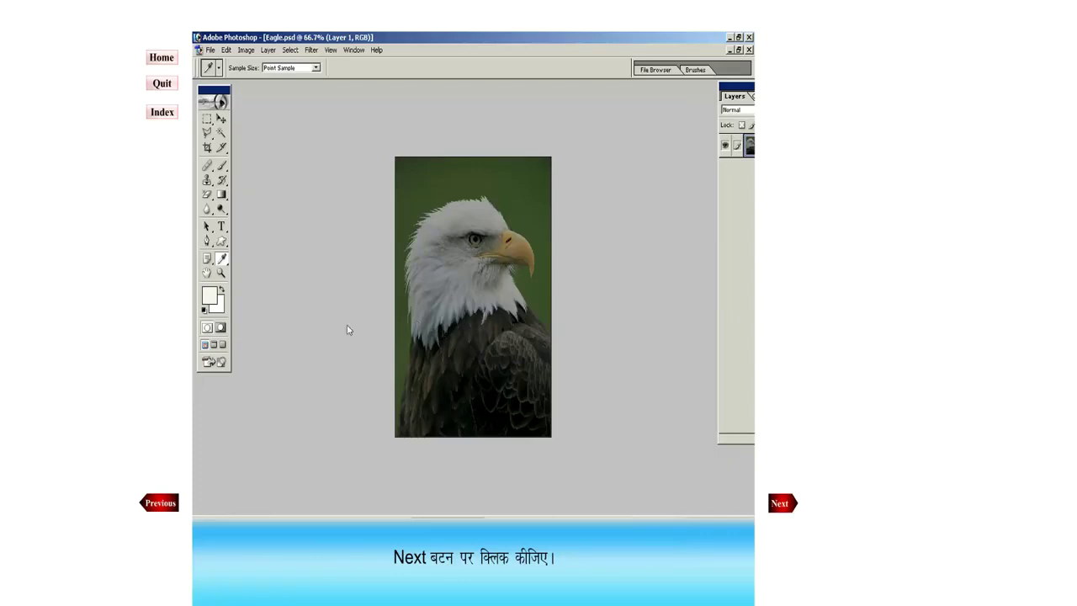
left_click(786, 506)
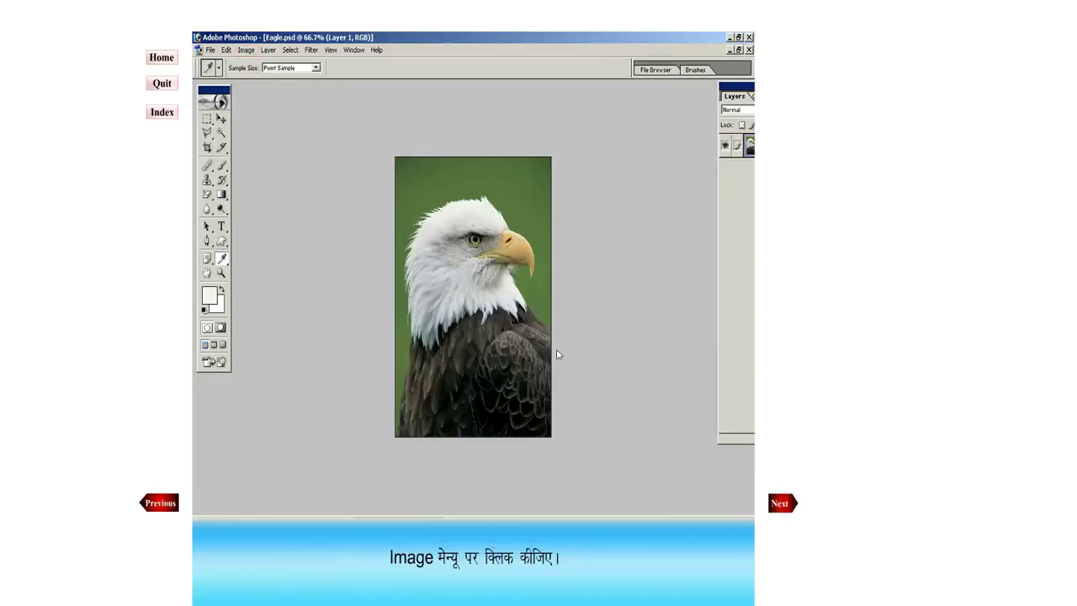
Step: Apply Image > Adjustments > Color Balance with color levels 30, -40, 30 to the eagle
left_click(246, 50)
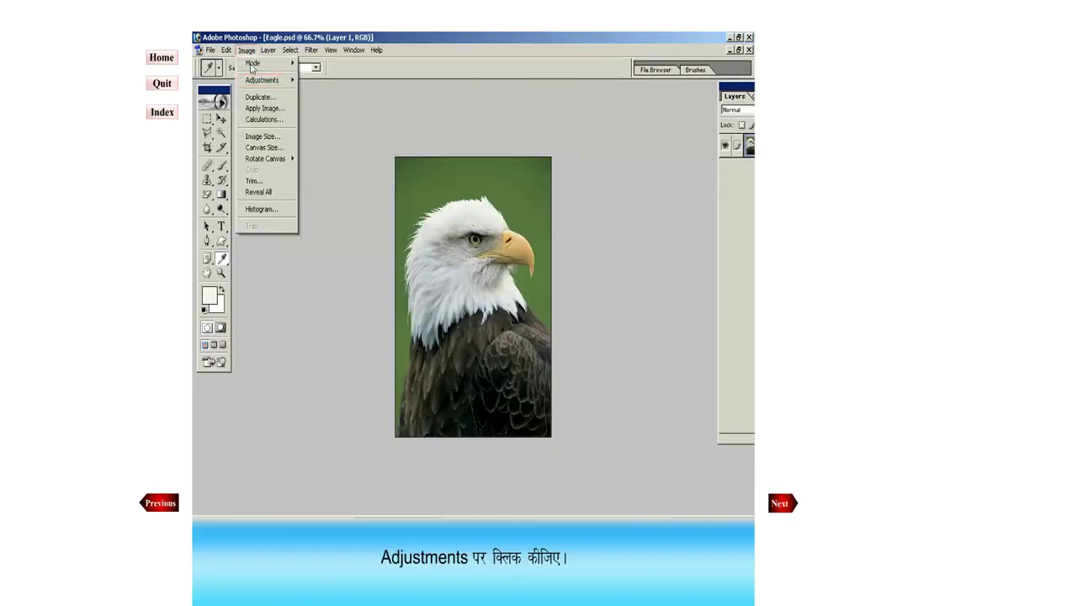
left_click(259, 84)
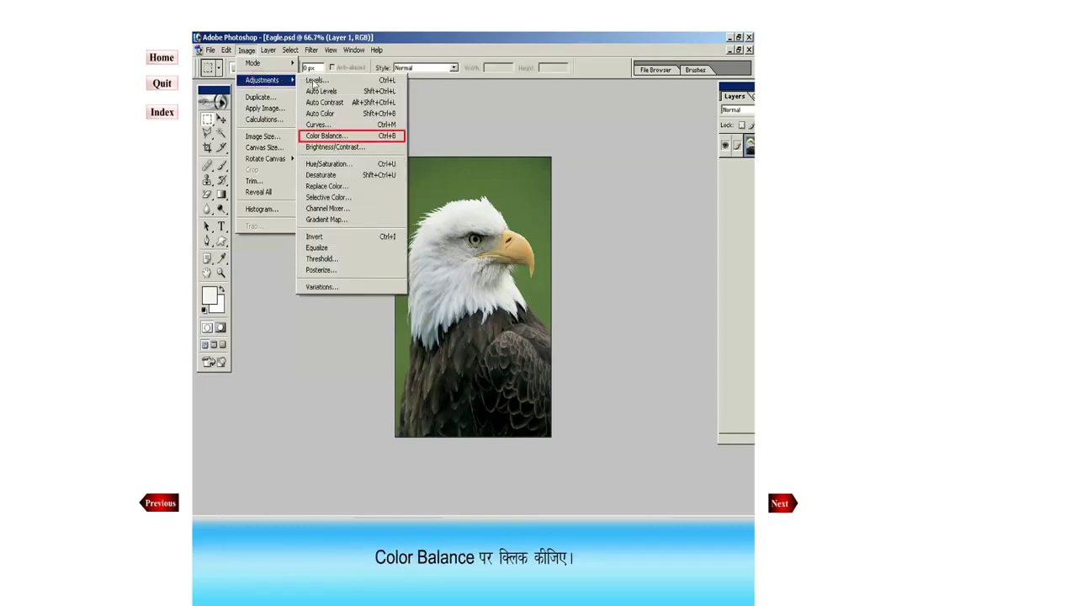
left_click(330, 137)
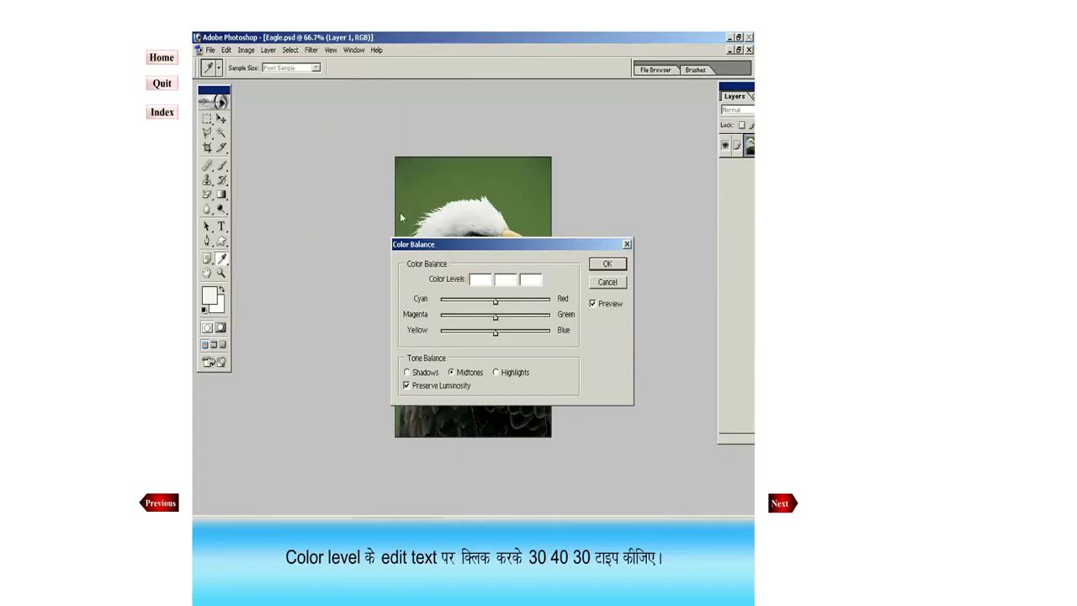
left_click(477, 279)
type("30")
left_click(505, 278)
type("40")
left_click(522, 278)
type("30")
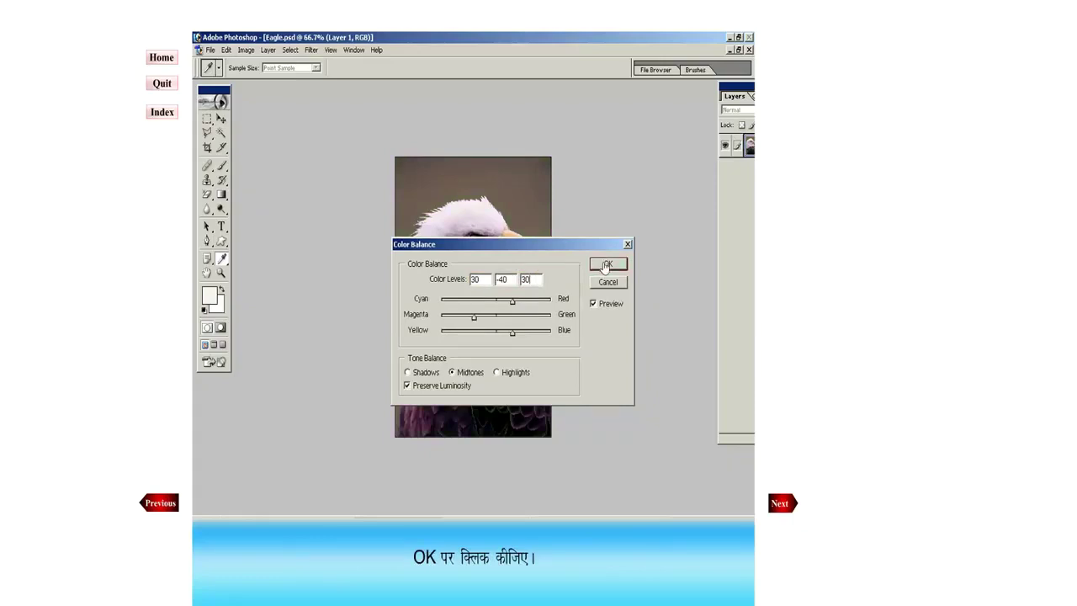
left_click(606, 264)
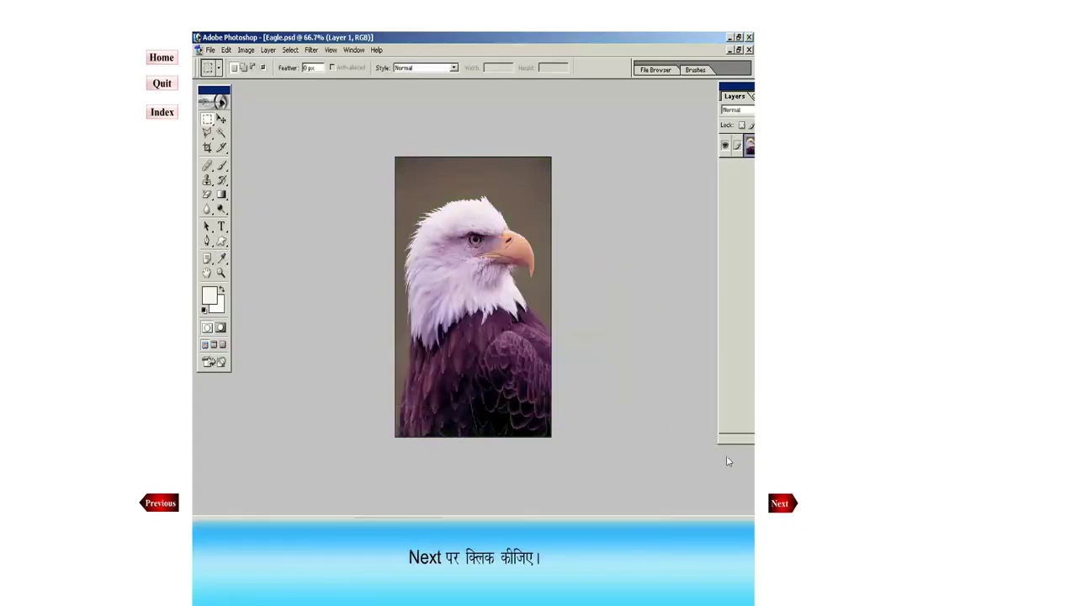
Step: Go to the text lesson and type 'Wonderland Multimedia' near the top-left of Untitled-1 with the Type Tool
left_click(781, 501)
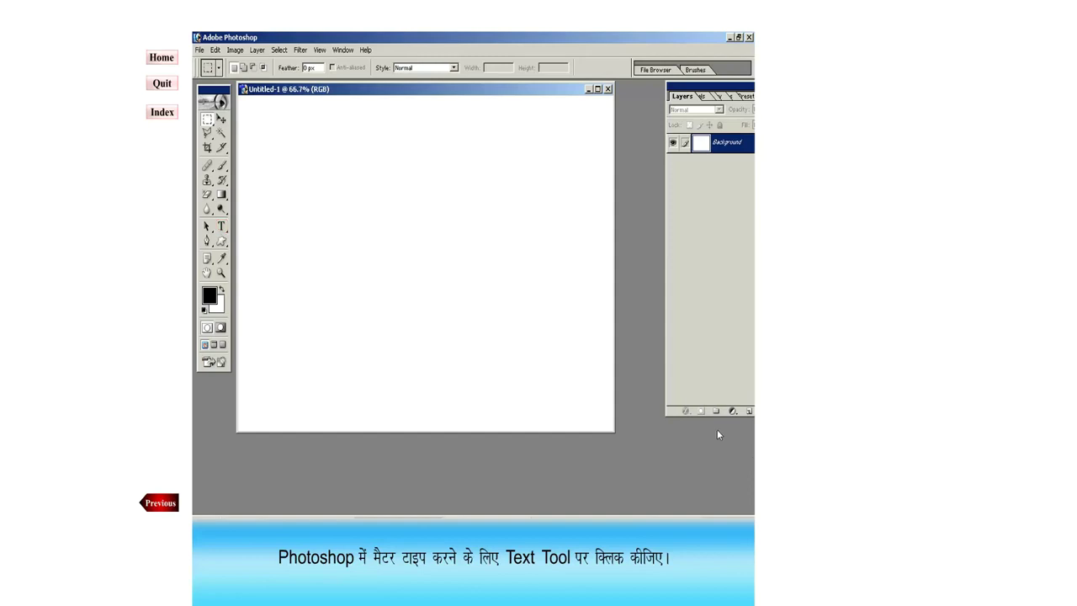
left_click(221, 229)
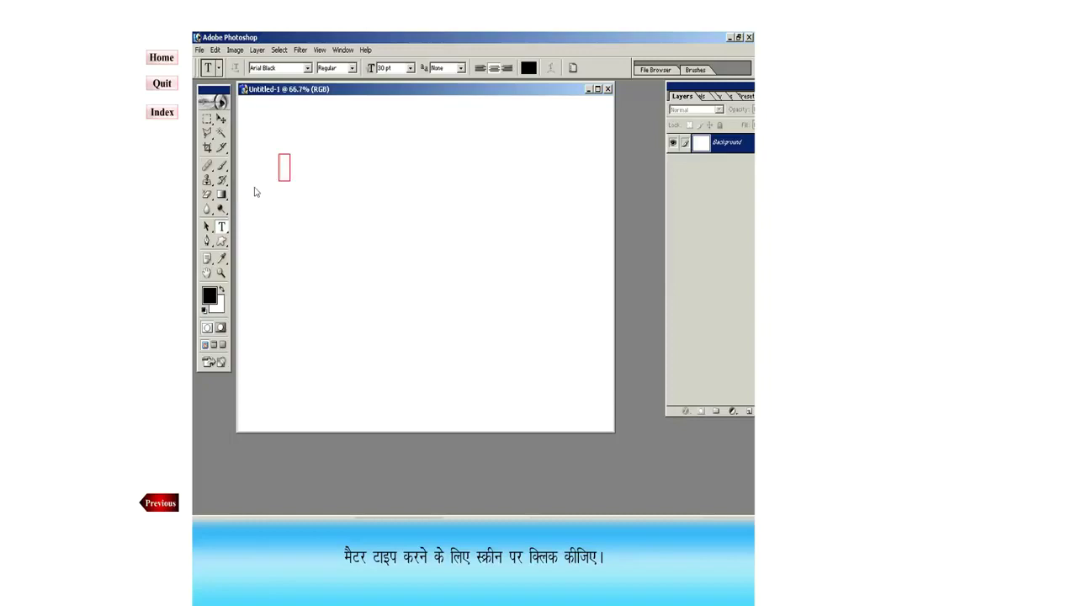
left_click(286, 169)
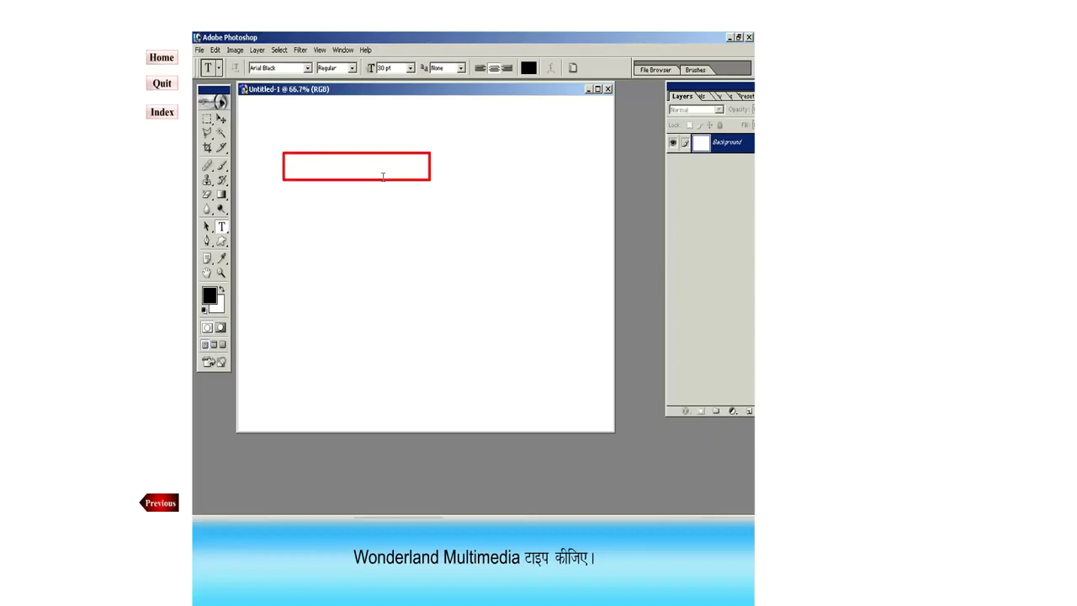
type("Wonderland Multimedia")
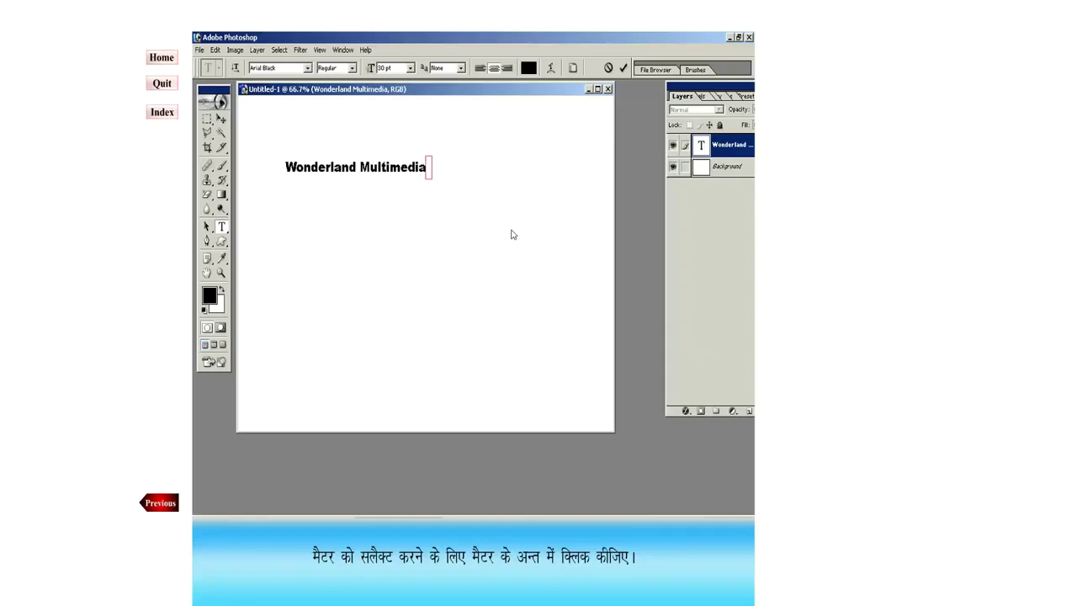
Step: Select the whole text and set the font to Times New Roman PS MT at 48 pt
left_click(432, 175)
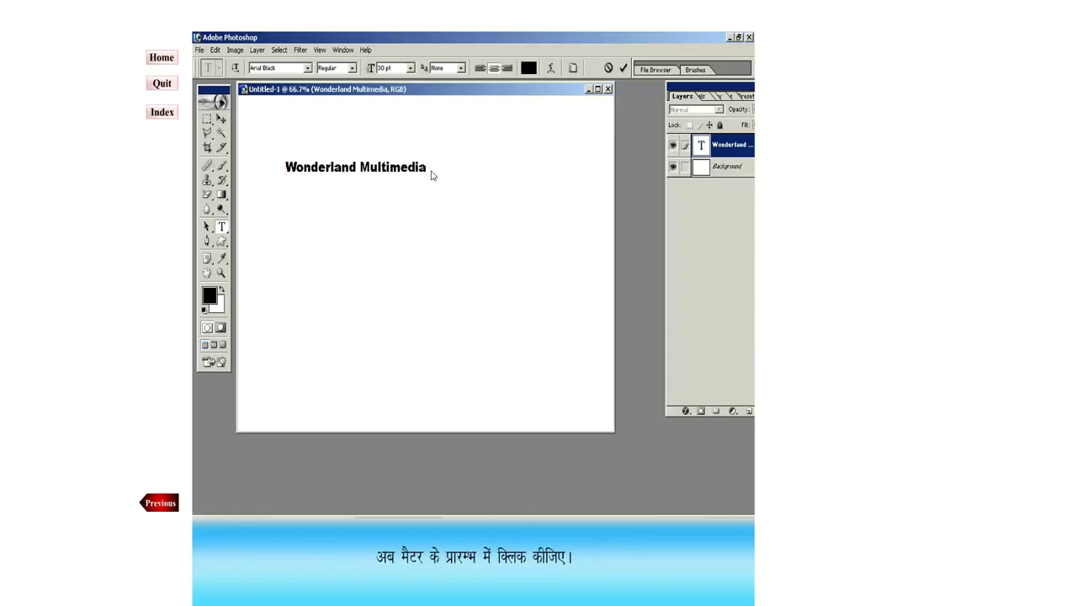
left_click(285, 173)
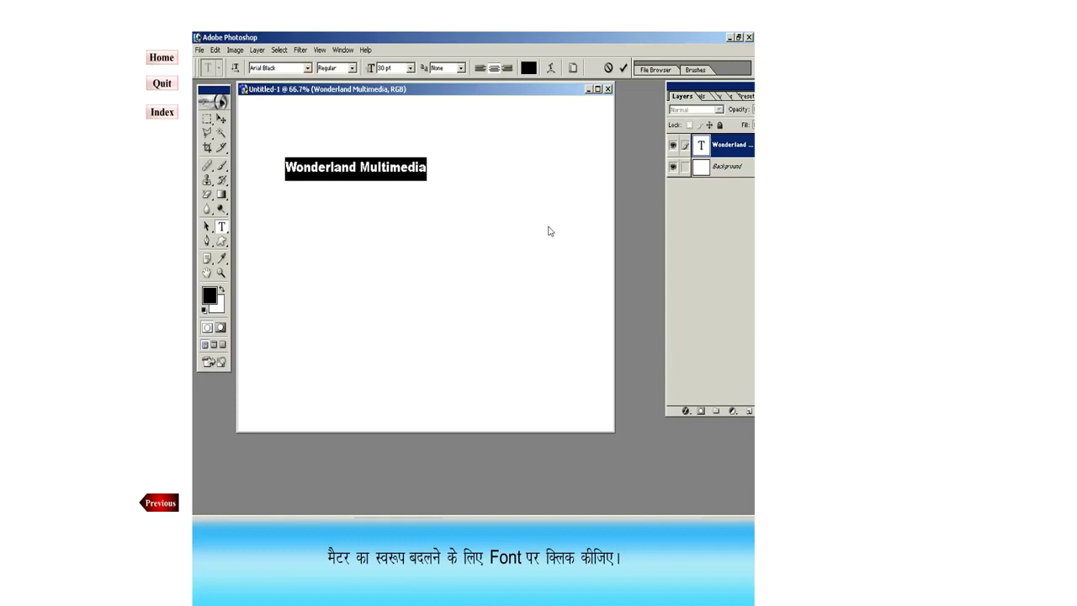
left_click(308, 68)
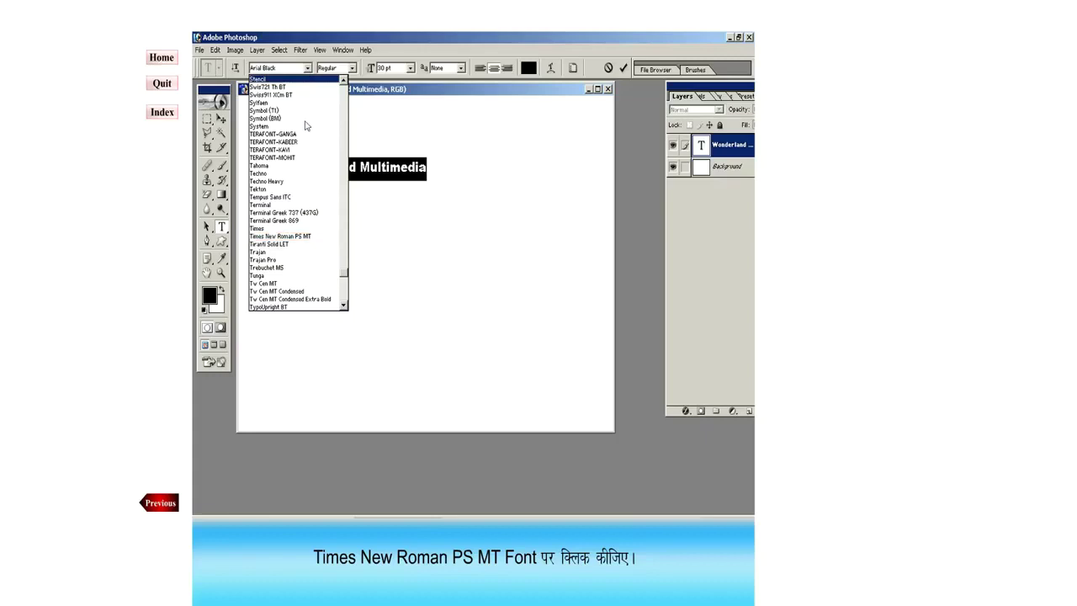
left_click(299, 238)
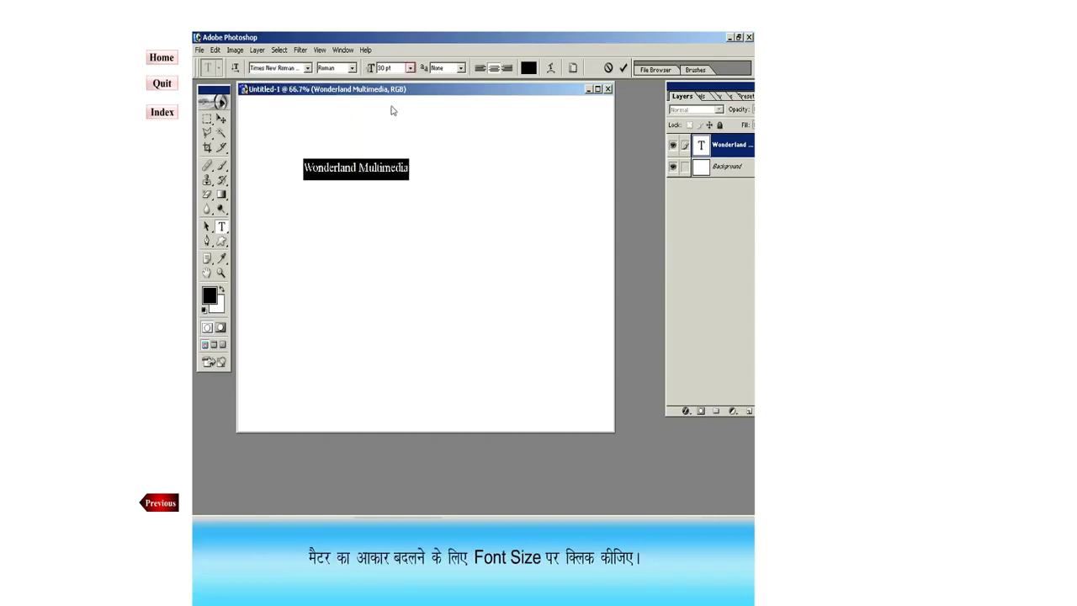
left_click(410, 68)
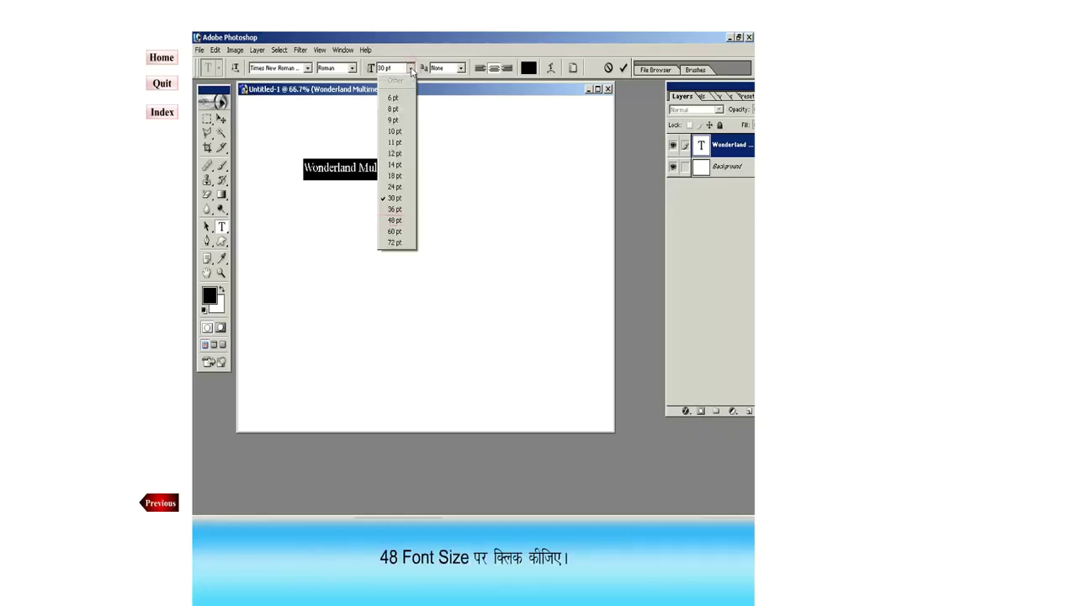
left_click(394, 221)
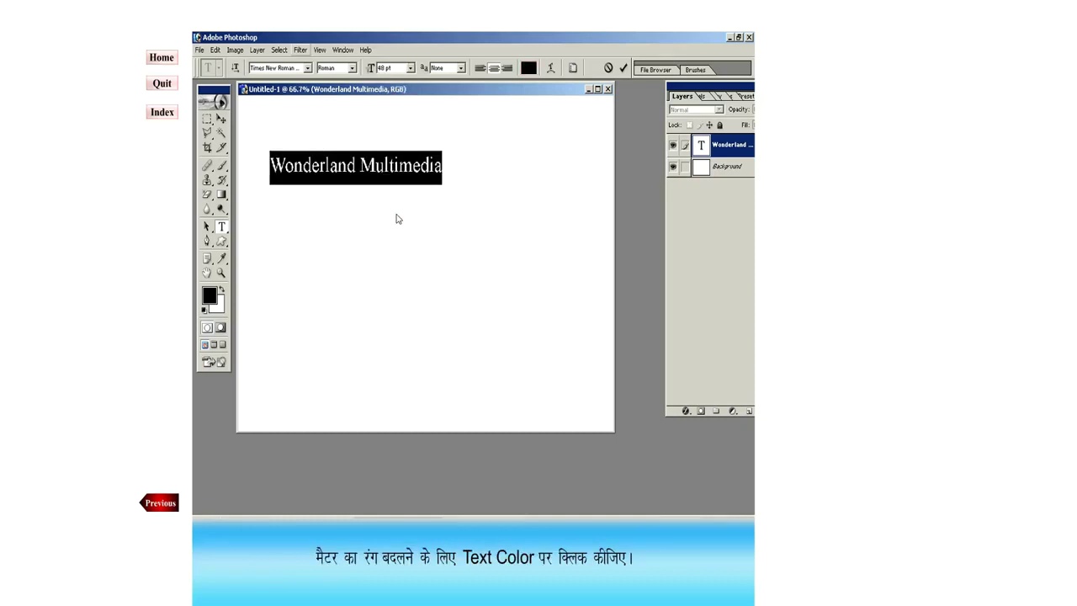
Step: Set the text colour to bright red (F40B0B) in the Color Picker
left_click(528, 68)
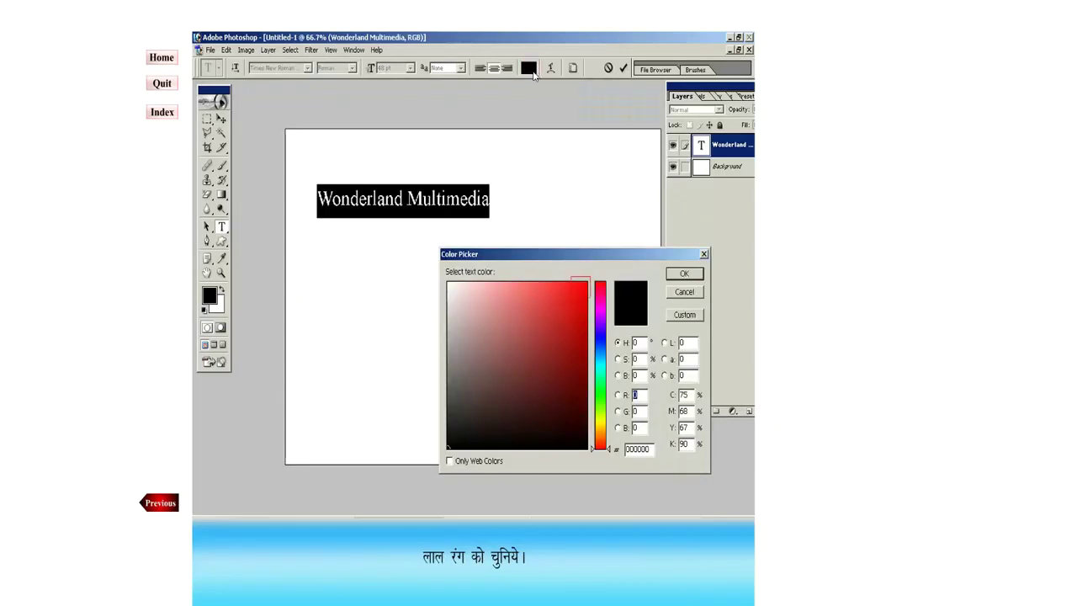
left_click(576, 292)
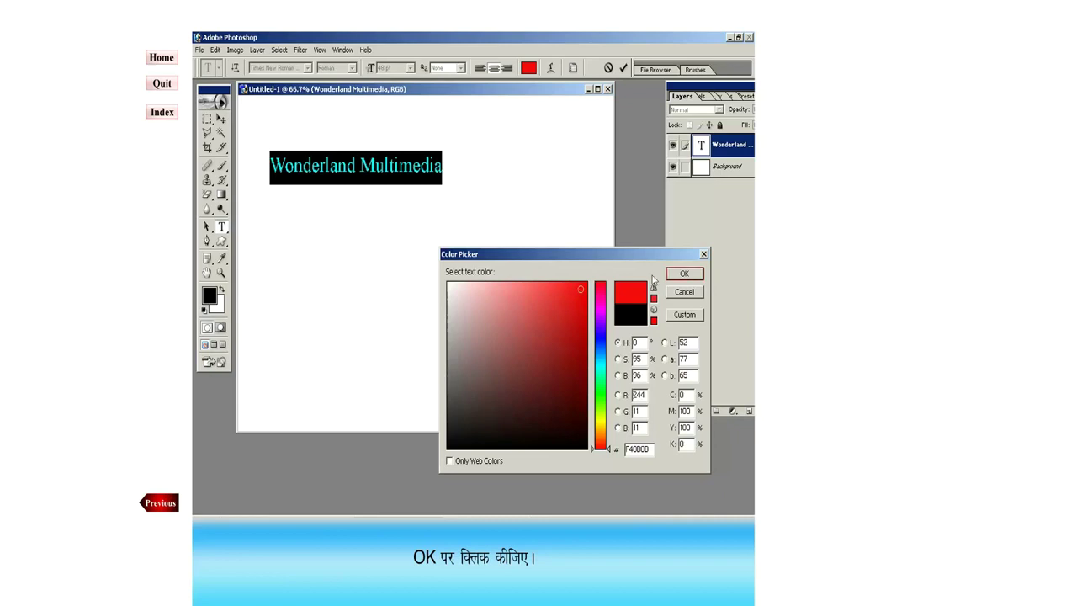
left_click(685, 275)
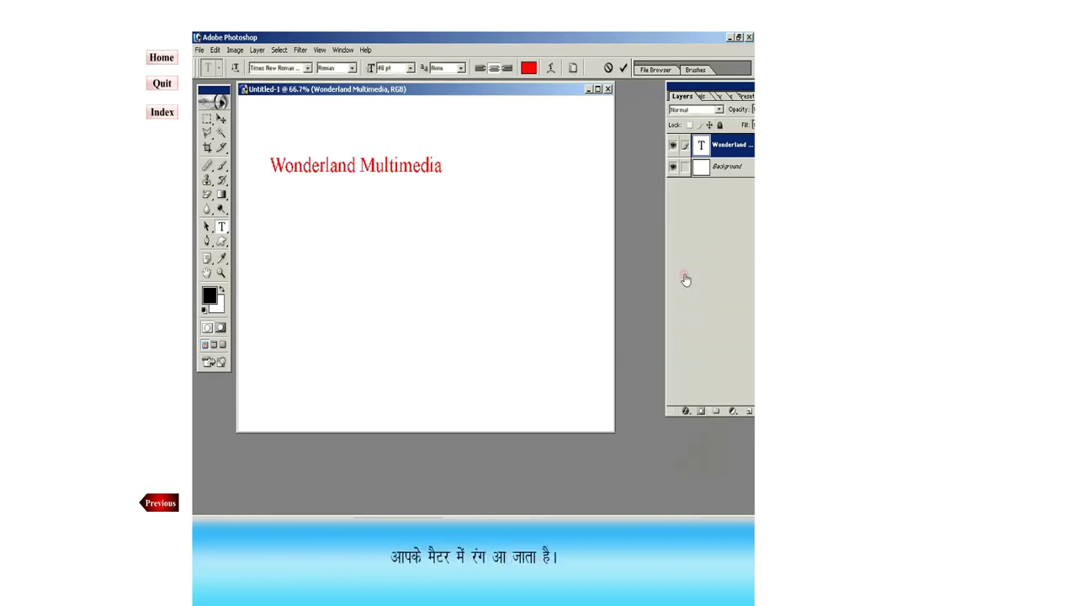